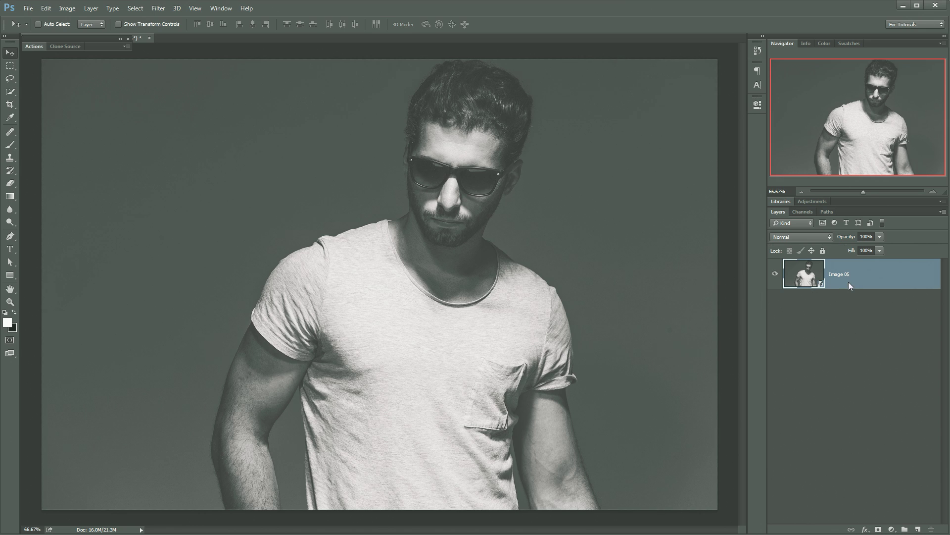
# Create a new layer above the Image 05 photo and name it DodgeBurn.
pyautogui.click(918, 530)
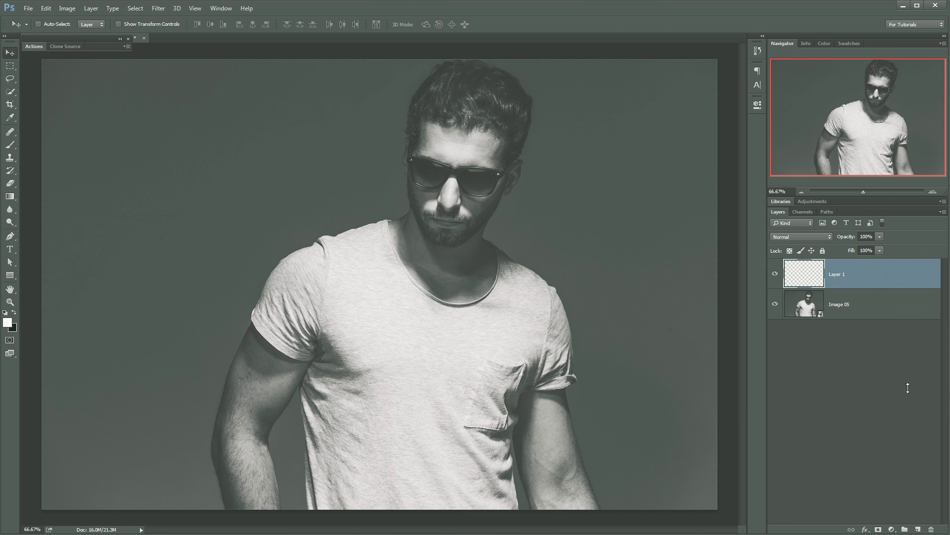
pyautogui.doubleClick(837, 274)
pyautogui.write('DodgeBurn')
pyautogui.press('Return')
# Fill the DodgeBurn layer with 50% Gray and set its blend mode to Soft Light.
pyautogui.click(45, 9)
pyautogui.click(82, 150)
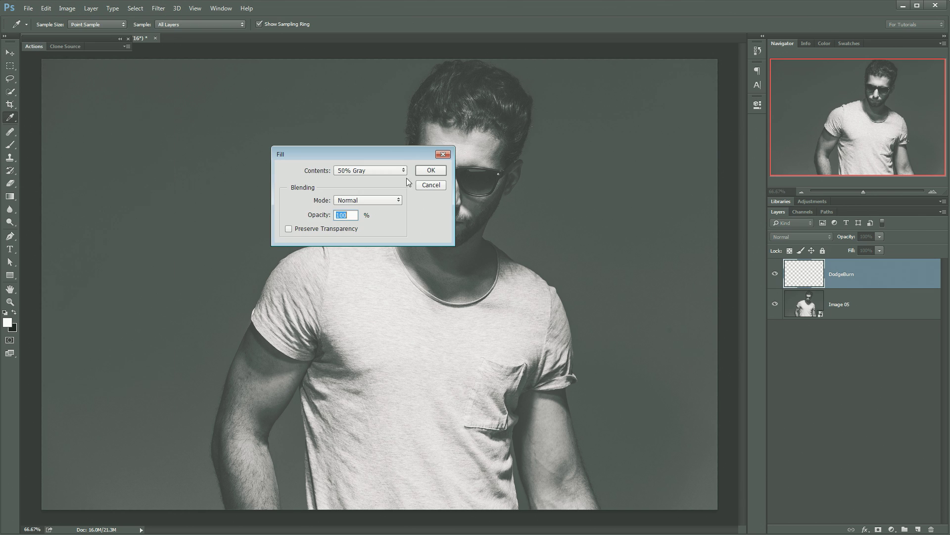
pyautogui.click(369, 170)
pyautogui.click(395, 239)
pyautogui.click(431, 170)
pyautogui.press('v')
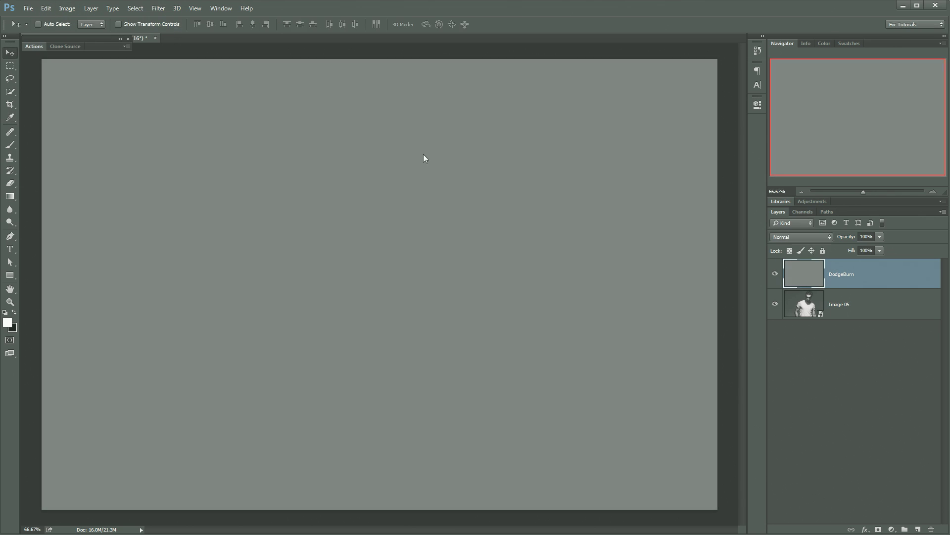
pyautogui.click(803, 237)
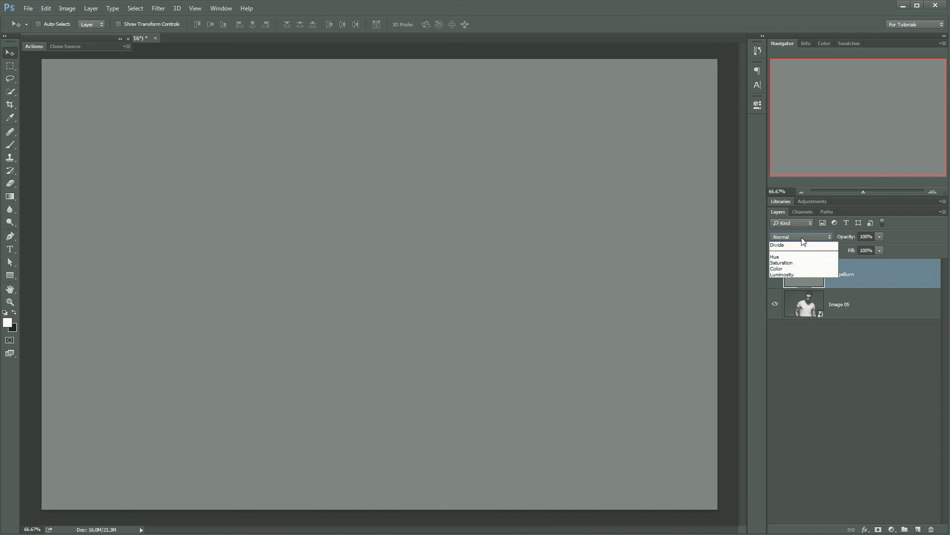
pyautogui.click(782, 340)
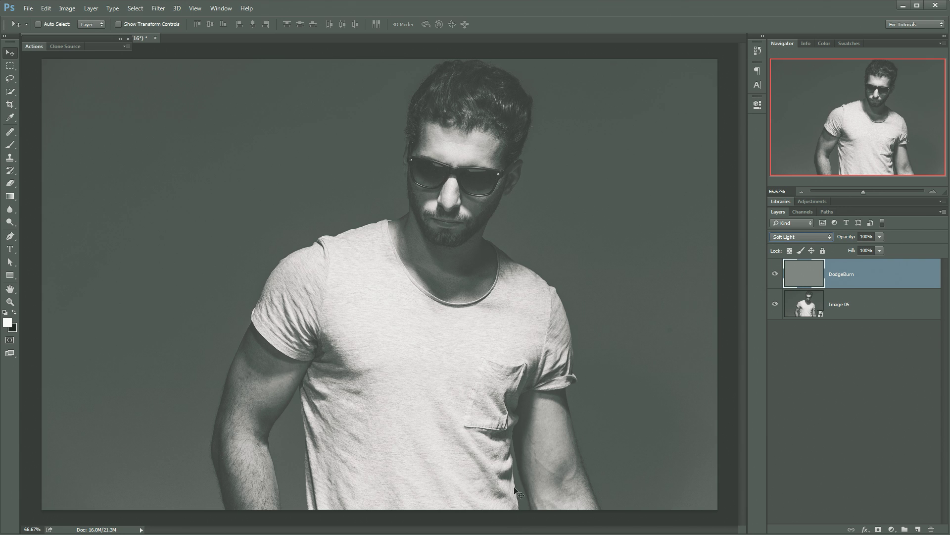
# Darken the shadows around the forehead and in the hair with the Burn tool, enlarging the brush to 45 px.
pyautogui.click(10, 222)
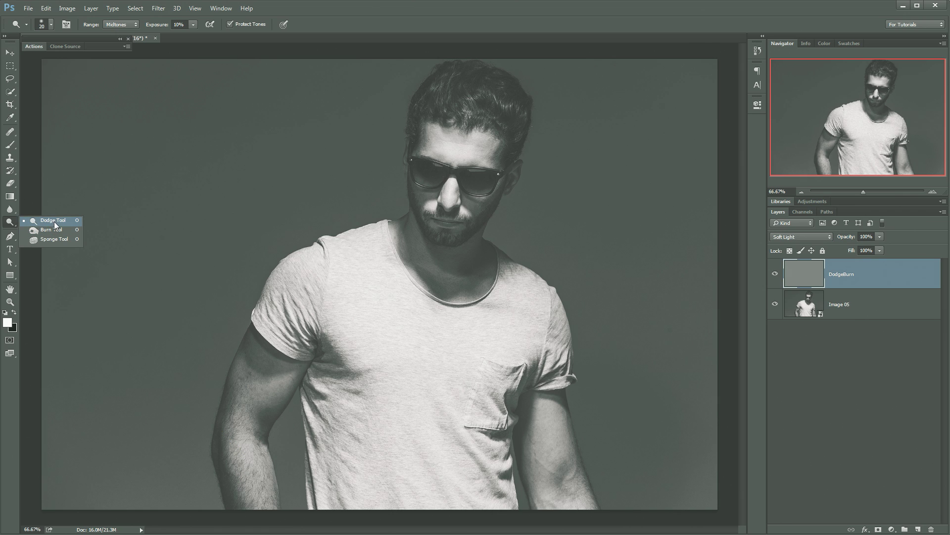
pyautogui.click(52, 231)
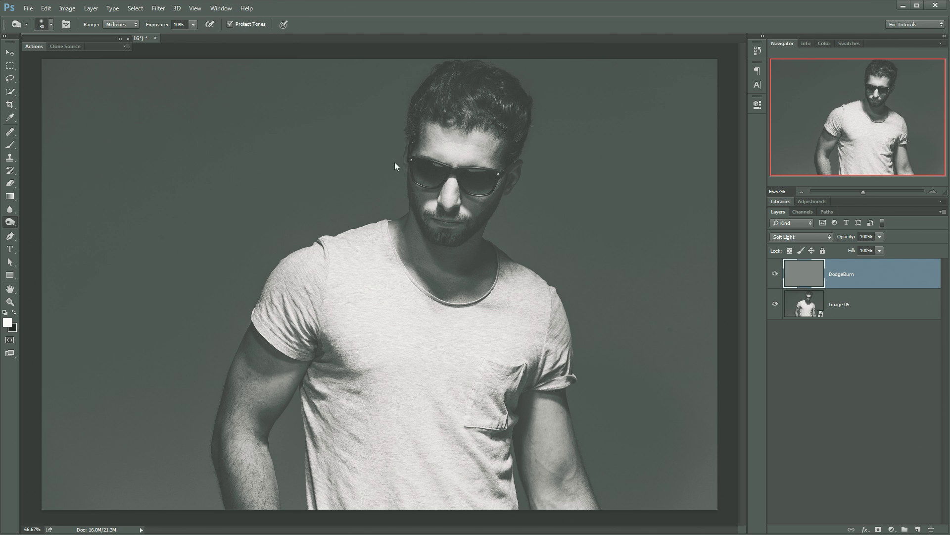
pyautogui.hotkey('ctrl', '+')
pyautogui.hotkey('ctrl', '+')
pyautogui.moveTo(557, 168); pyautogui.dragTo(287, 441)
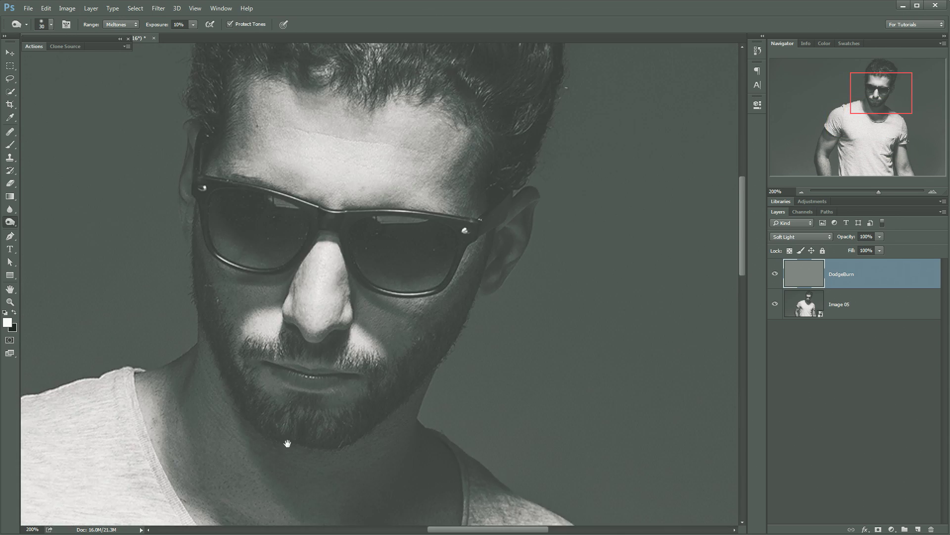
pyautogui.moveTo(341, 208); pyautogui.dragTo(350, 244)
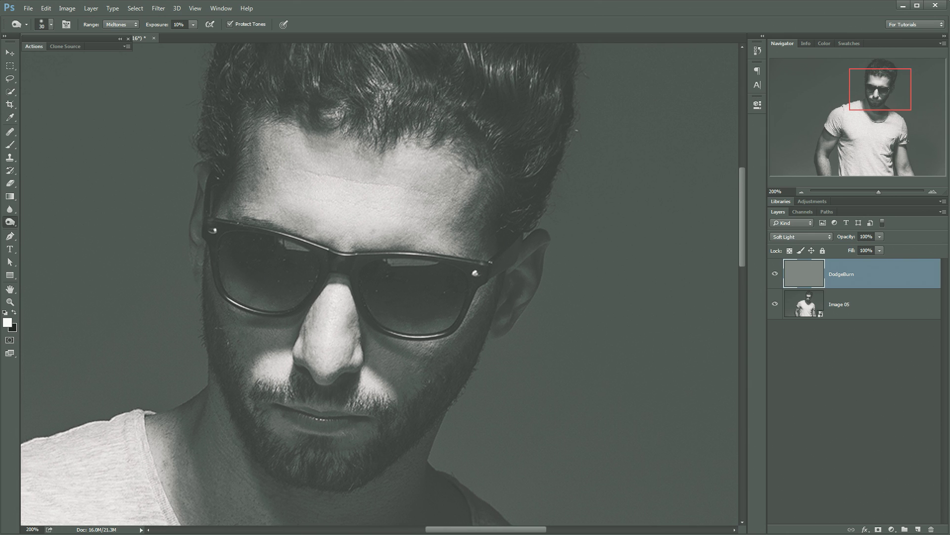
pyautogui.moveTo(333, 182); pyautogui.dragTo(312, 252)
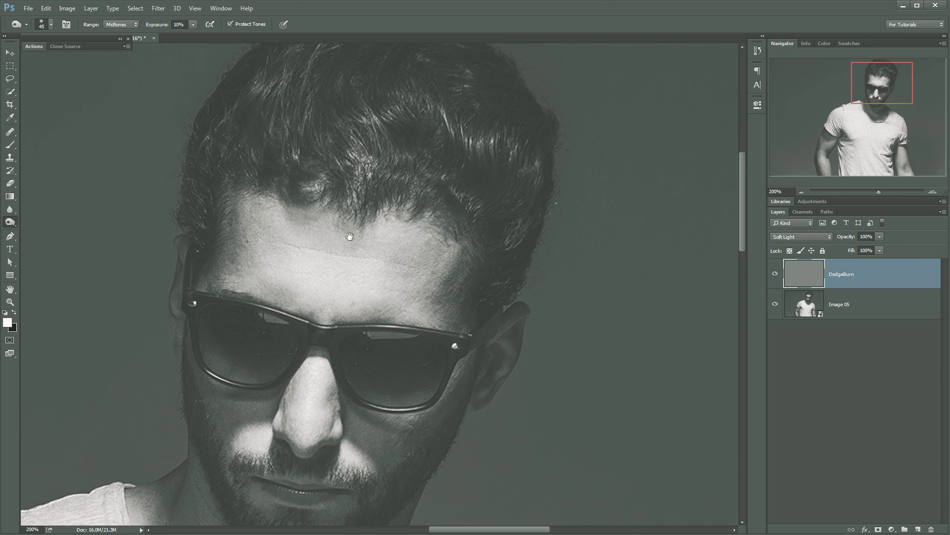
pyautogui.moveTo(318, 210); pyautogui.dragTo(382, 174)
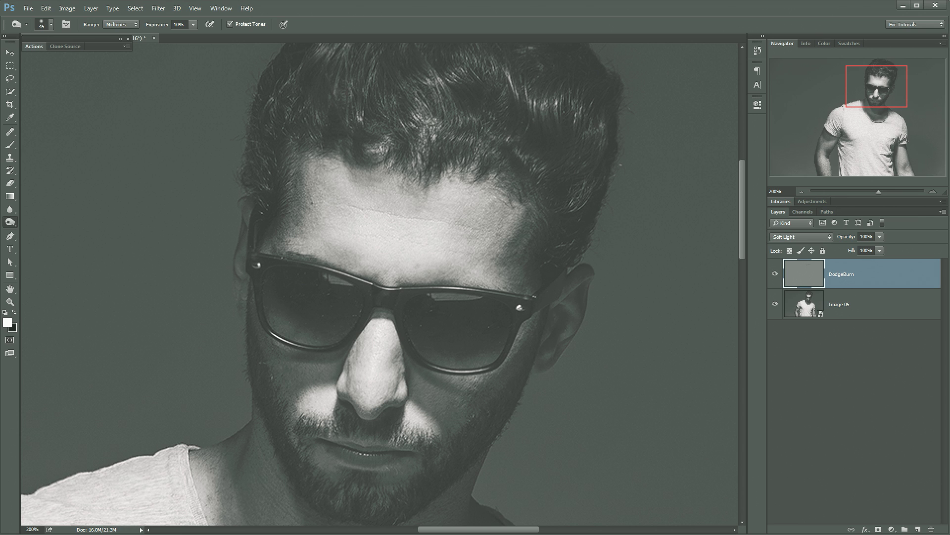
pyautogui.moveTo(446, 124); pyautogui.dragTo(421, 227)
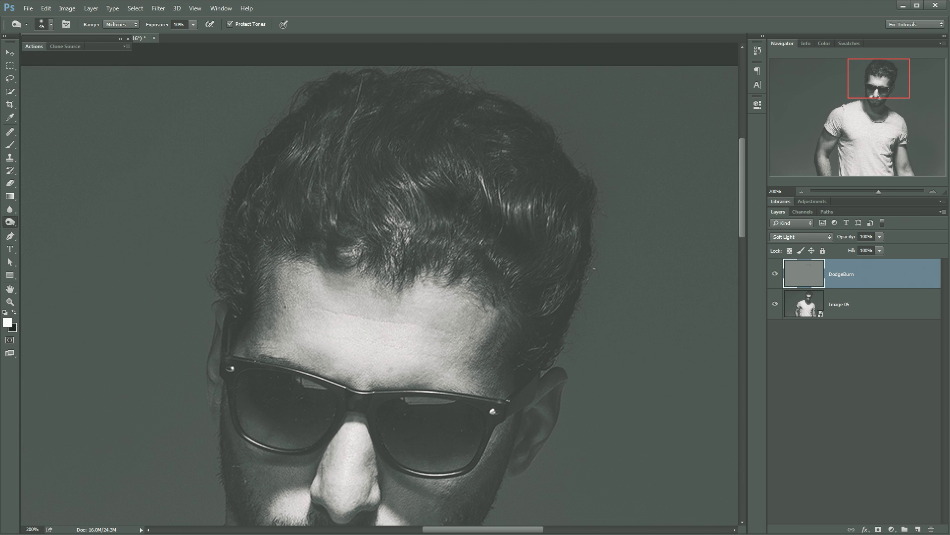
# Burn the shadow lines around the sunglasses and nose using a small 10 px brush.
pyautogui.moveTo(392, 184); pyautogui.dragTo(415, 130)
pyautogui.scroll(-4, 427, 239)
pyautogui.hscroll(-1, 428, 240)
pyautogui.press('[')
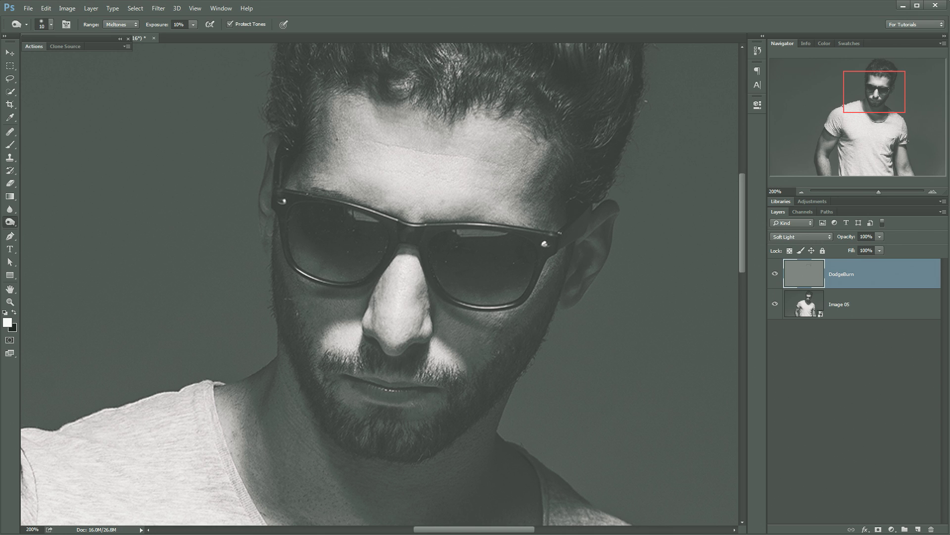
pyautogui.moveTo(406, 258); pyautogui.dragTo(394, 222)
pyautogui.press(']')
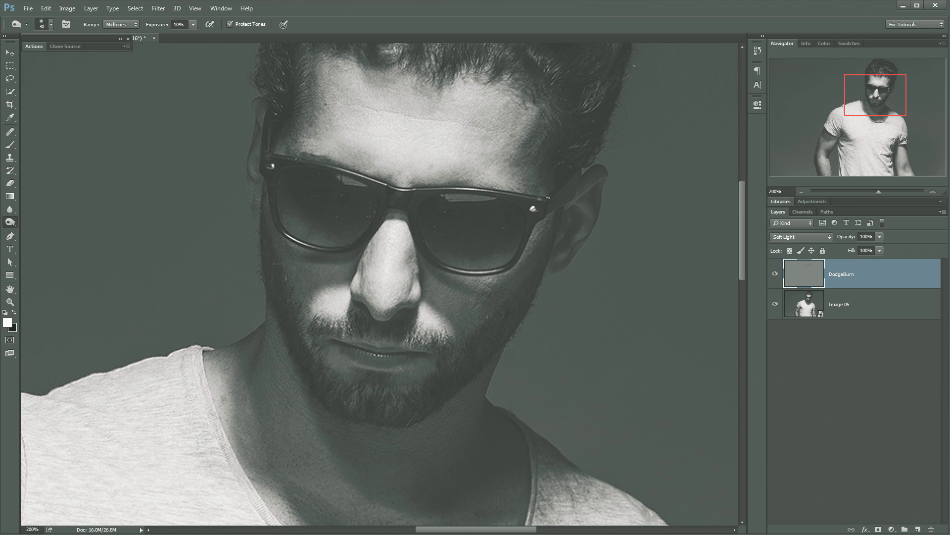
# Burn the shadows along the jaw, neck and shirt collar.
pyautogui.moveTo(394, 364); pyautogui.dragTo(455, 234)
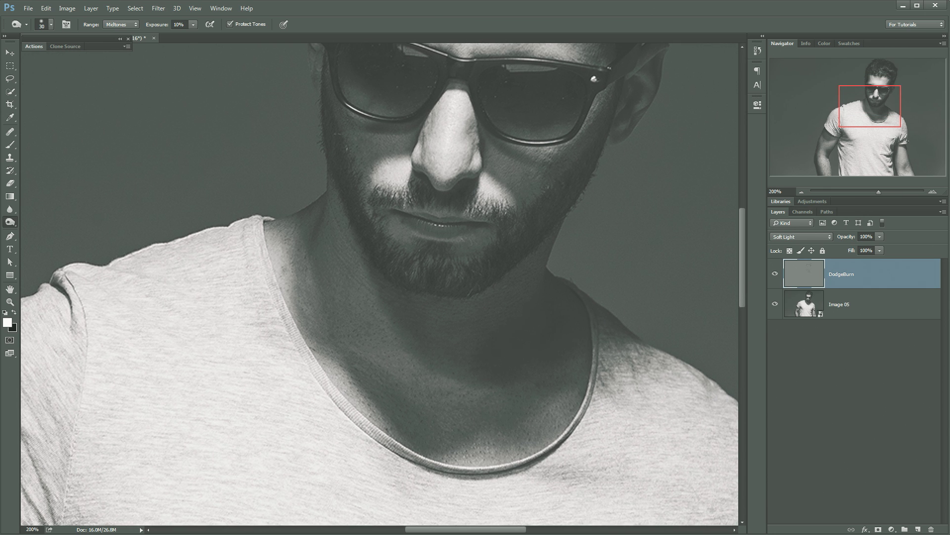
pyautogui.moveTo(458, 347); pyautogui.dragTo(409, 408)
pyautogui.moveTo(407, 294); pyautogui.dragTo(495, 179)
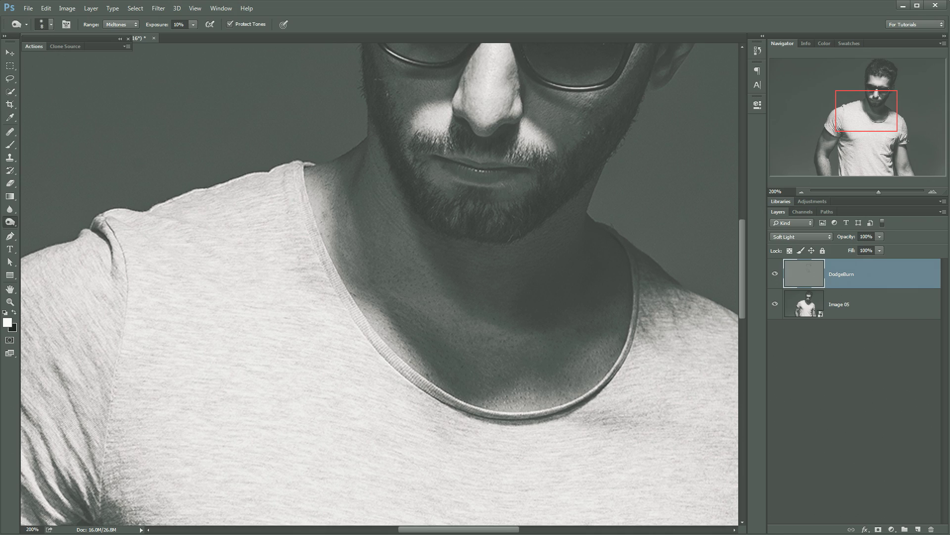
# Burn the shirt's sleeve and body folds and the shaded areas of both arms.
pyautogui.scroll(-2, 379, 287)
pyautogui.hscroll(-4, 379, 287)
pyautogui.scroll(-3, 380, 287)
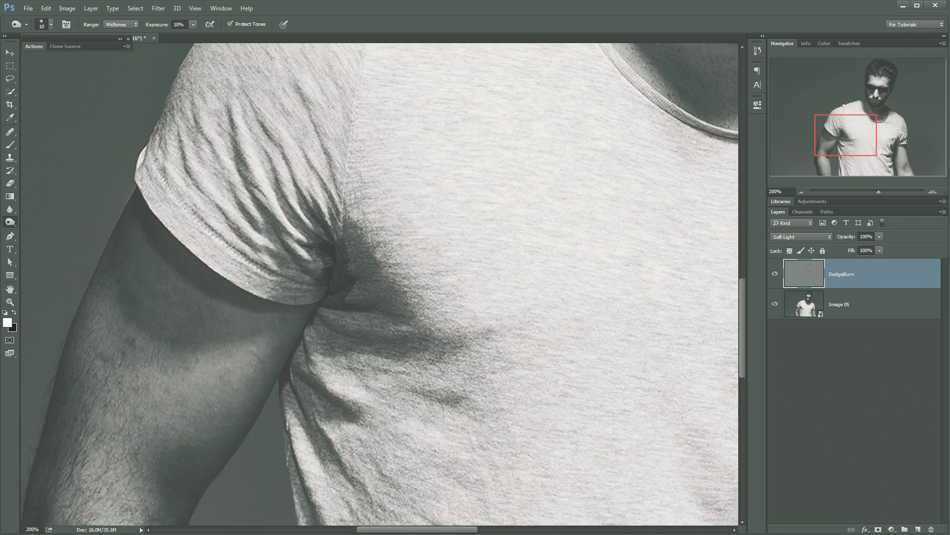
pyautogui.hscroll(-4, 380, 287)
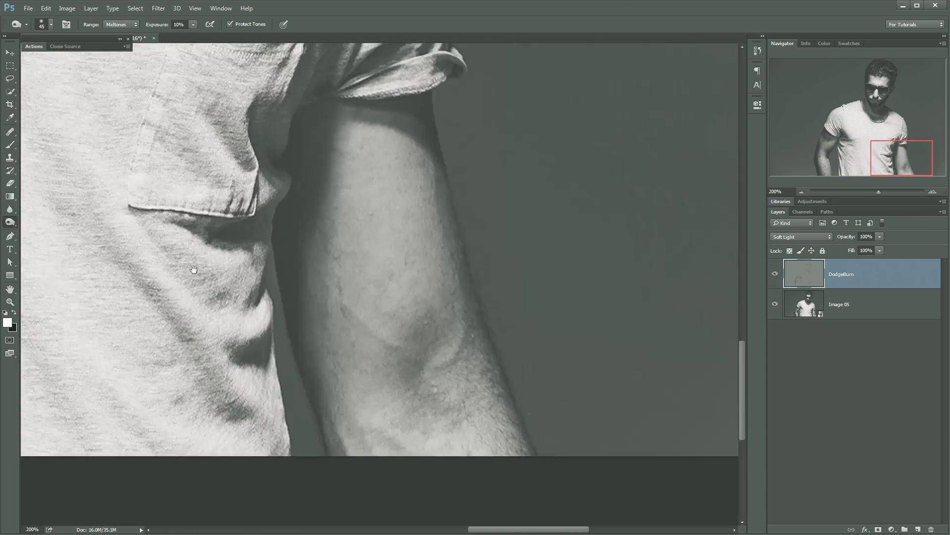
pyautogui.moveTo(195, 269); pyautogui.dragTo(229, 485)
pyautogui.moveTo(283, 82); pyautogui.dragTo(368, 310)
pyautogui.hotkey('ctrl', '-')
pyautogui.hotkey('ctrl', '-')
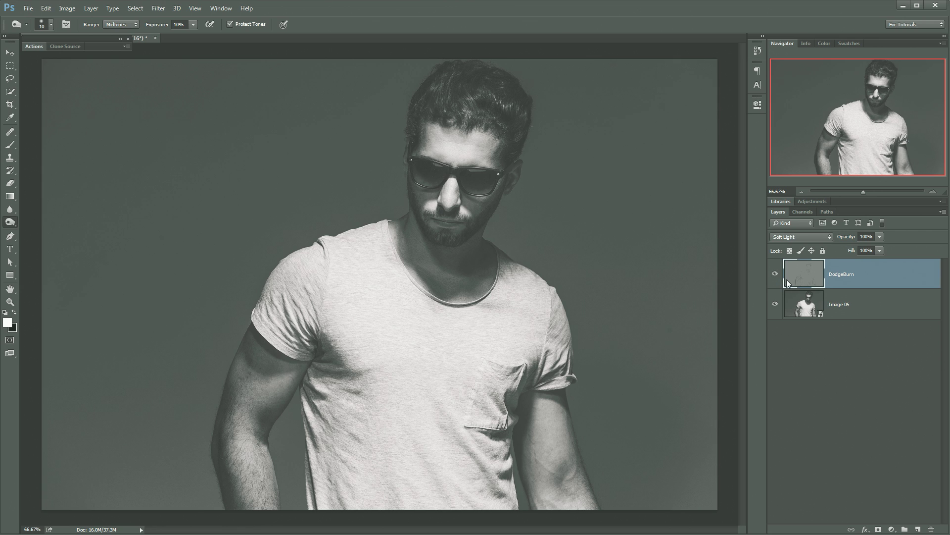
# Inspect the burn strokes by switching the DodgeBurn layer's blend mode to Normal, and restore it to Soft Light.
pyautogui.click(803, 236)
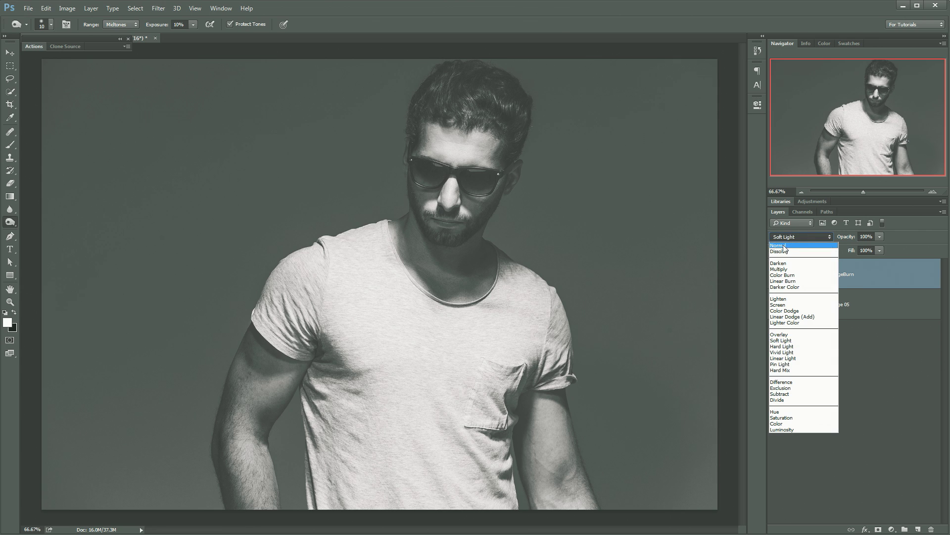
pyautogui.click(784, 245)
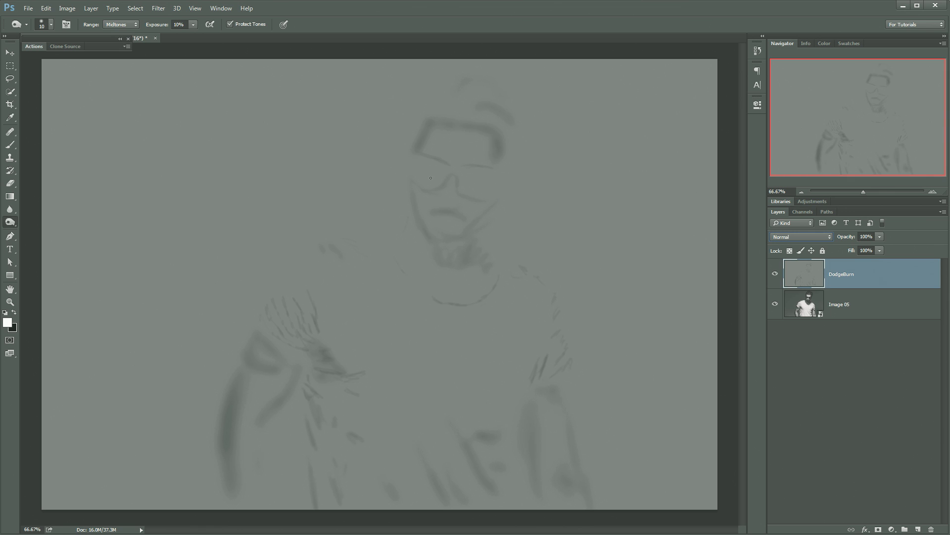
pyautogui.click(803, 236)
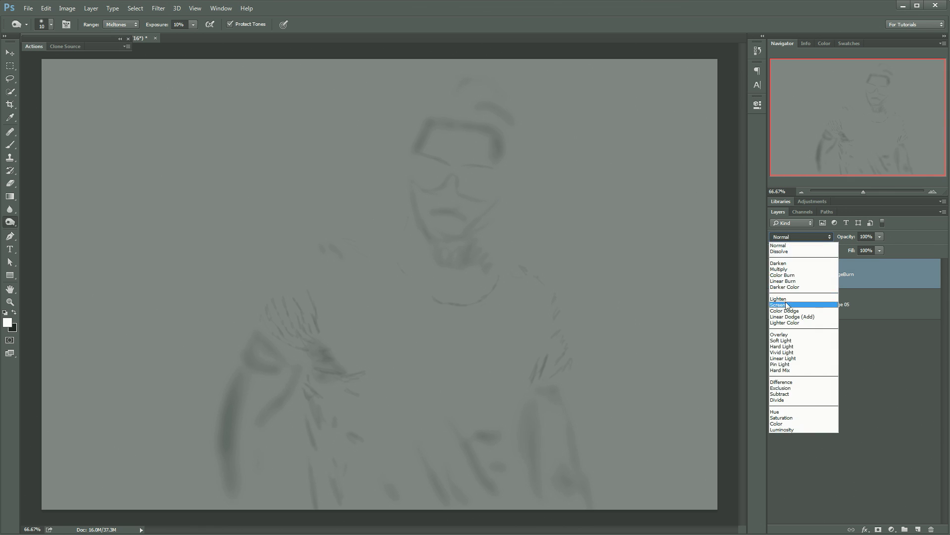
pyautogui.click(779, 341)
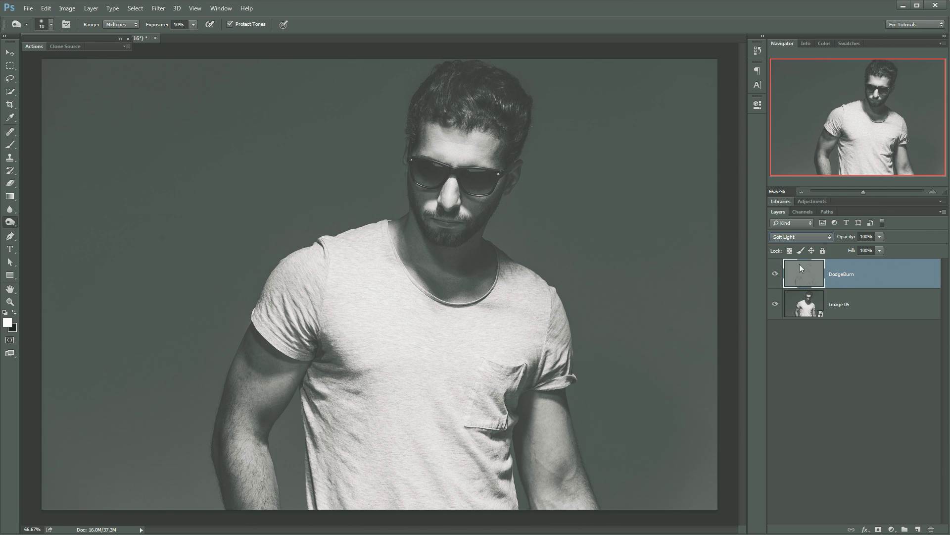
# Compare the photo before and after burning by toggling the DodgeBurn layer's visibility, leaving the layer shown.
pyautogui.click(776, 276)
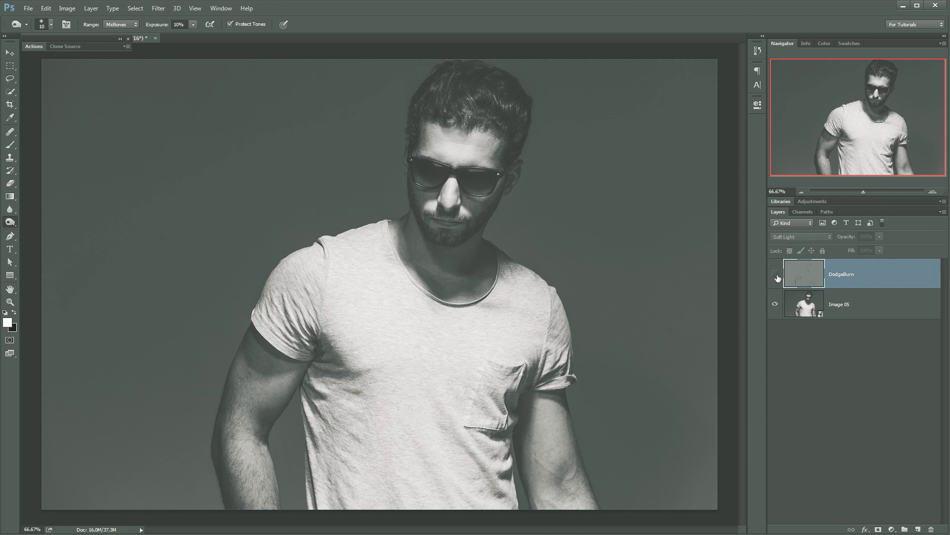
pyautogui.click(775, 276)
pyautogui.click(774, 273)
pyautogui.click(774, 273)
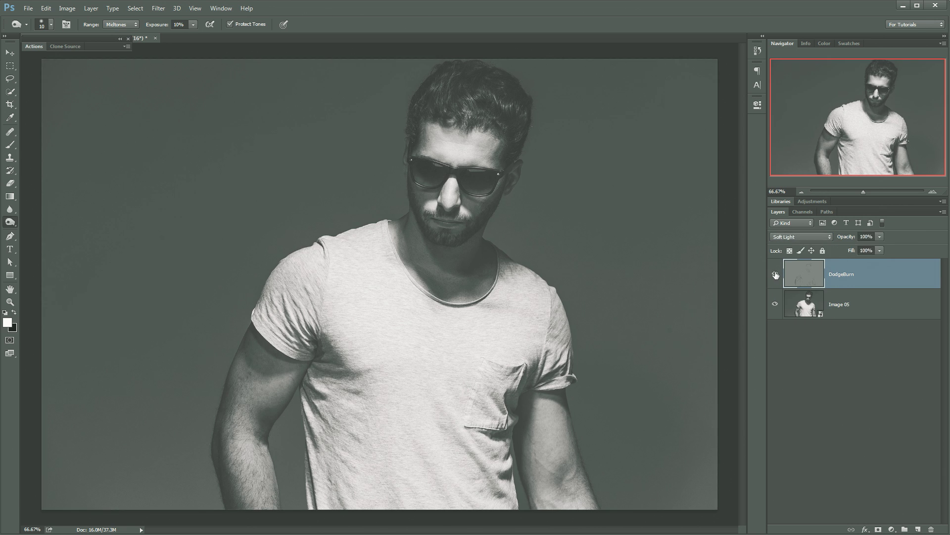
pyautogui.click(774, 274)
pyautogui.click(774, 273)
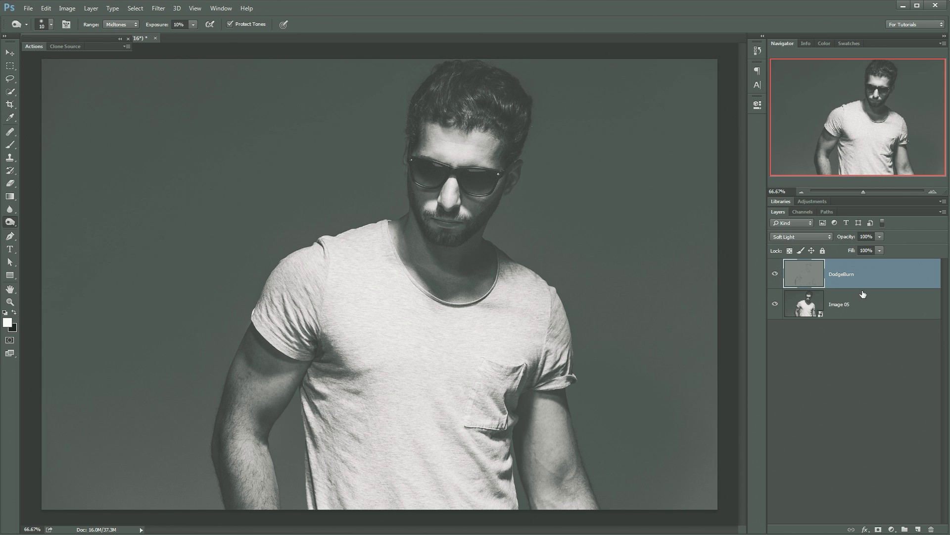
# Lighten the forehead highlights on the DodgeBurn layer with the Dodge tool.
pyautogui.press('z')
pyautogui.click(469, 173)
pyautogui.click(468, 174)
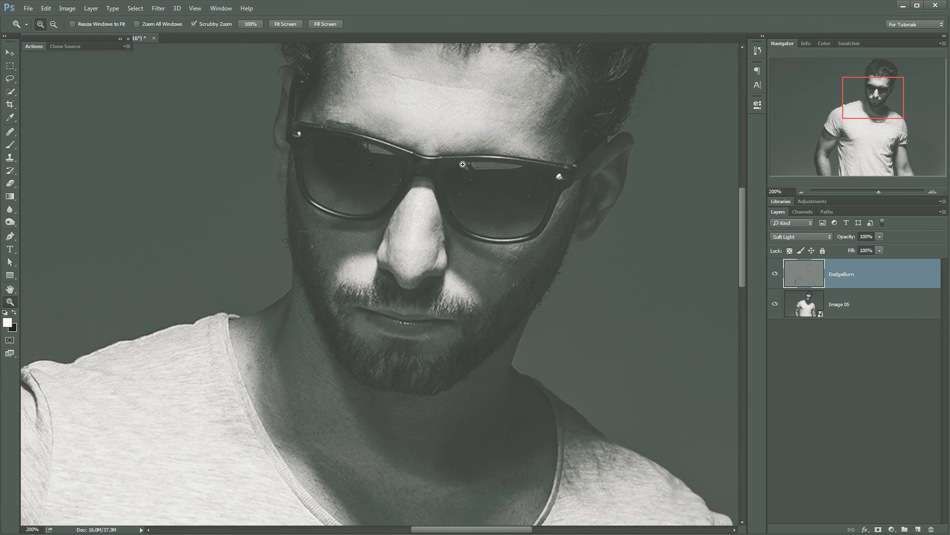
pyautogui.moveTo(463, 166); pyautogui.dragTo(452, 258)
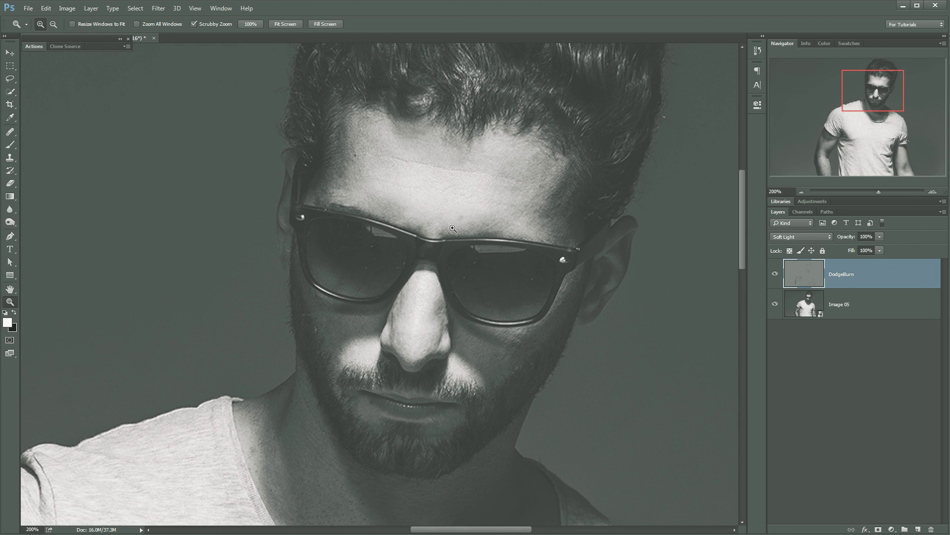
pyautogui.click(10, 221)
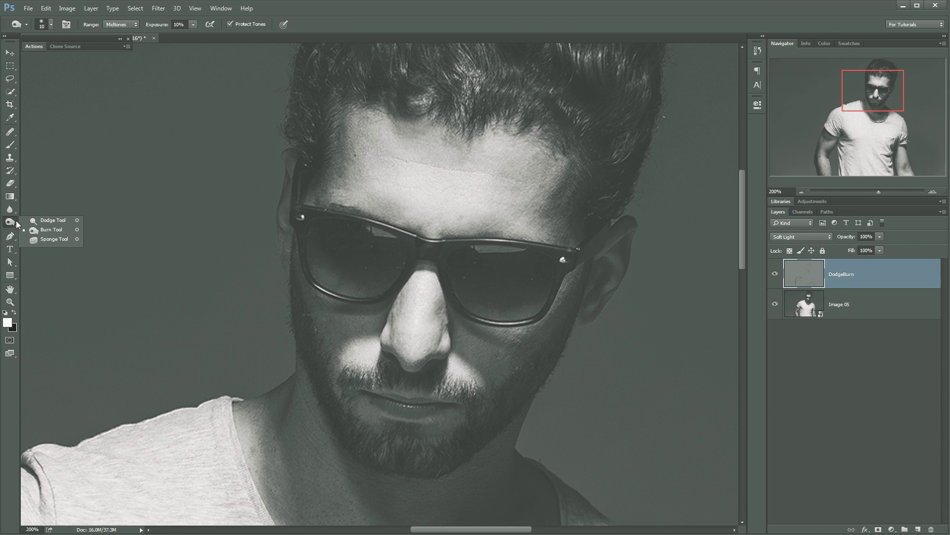
pyautogui.click(53, 221)
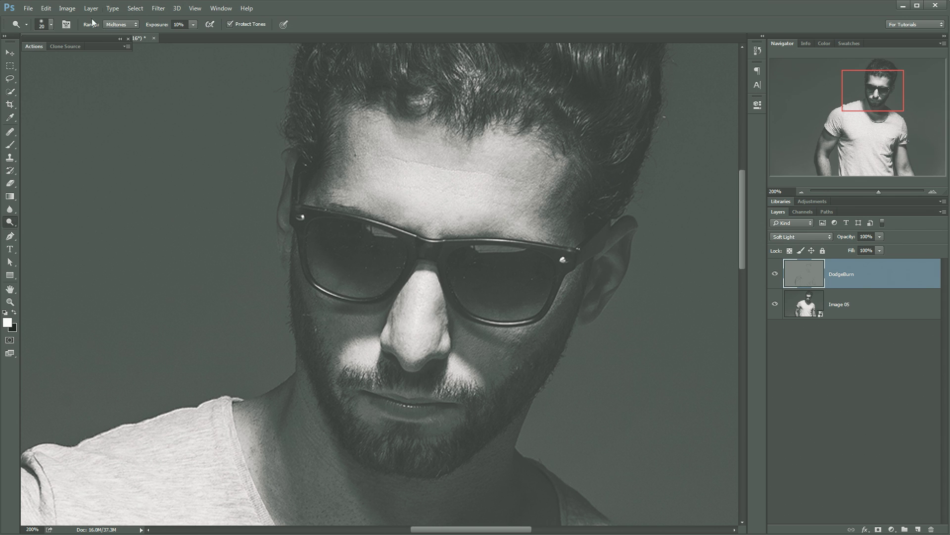
pyautogui.moveTo(447, 188); pyautogui.dragTo(417, 223)
pyautogui.press('alt')
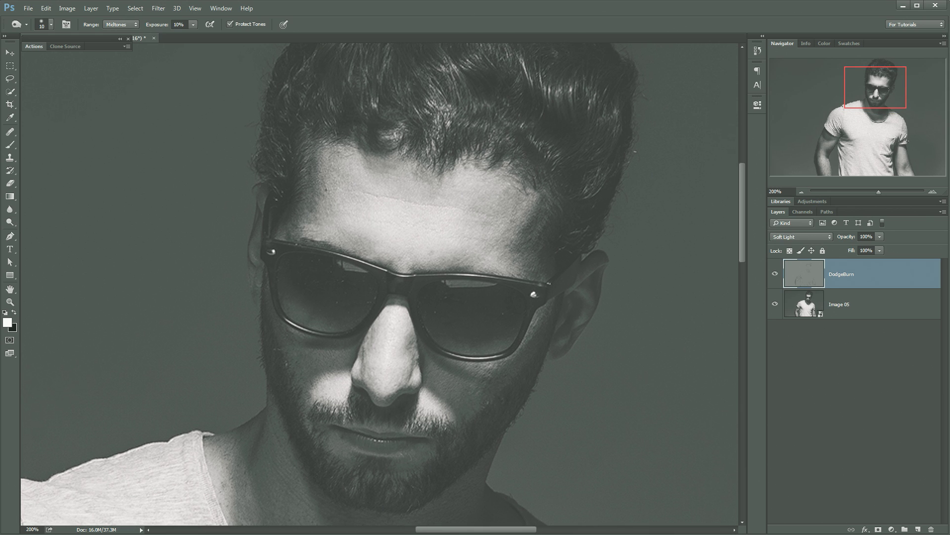
pyautogui.click(10, 221)
pyautogui.press('[')
pyautogui.press('[')
pyautogui.press('[')
pyautogui.moveTo(379, 259); pyautogui.dragTo(341, 309)
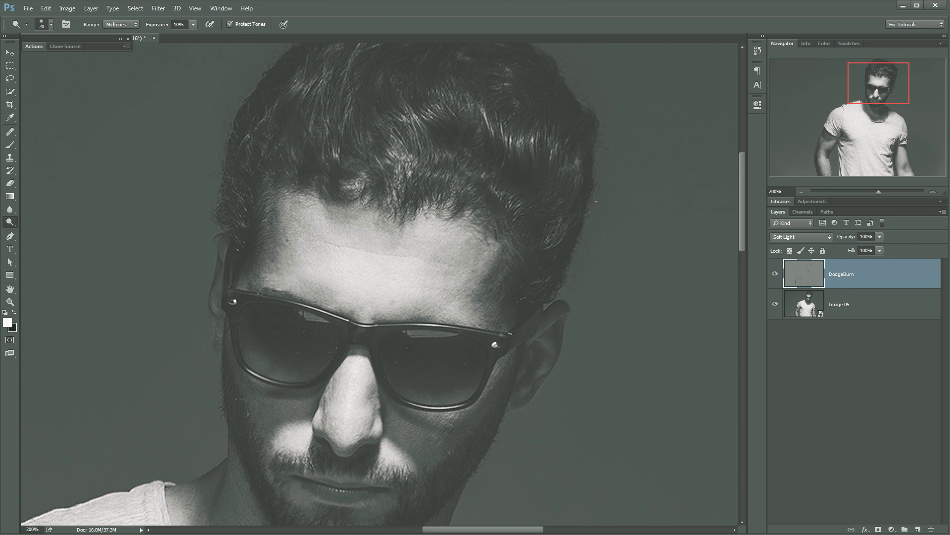
# Dodge the bright strands in the hair on the DodgeBurn layer.
pyautogui.scroll(3, 403, 202)
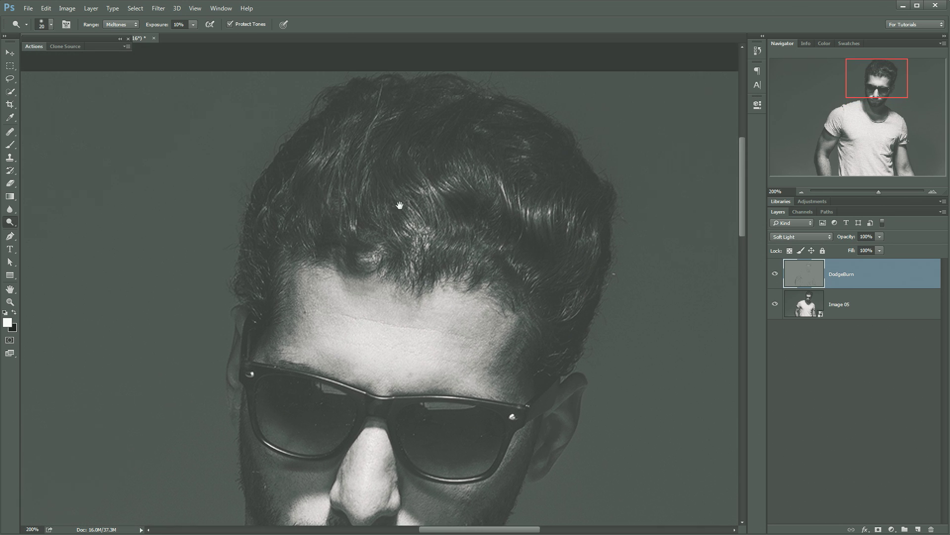
pyautogui.hscroll(-1, 333, 159)
pyautogui.scroll(-3, 492, 159)
pyautogui.hscroll(-1, 492, 159)
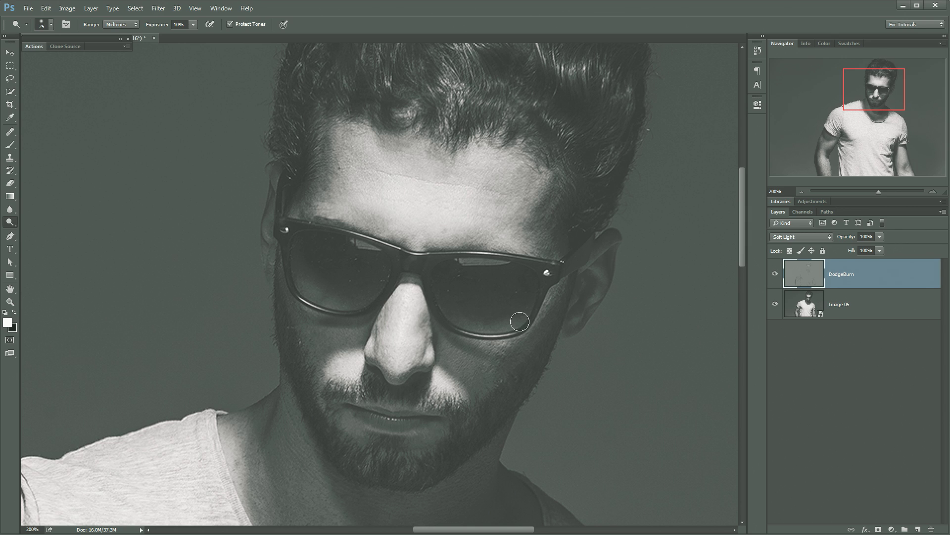
# Dodge the small facial highlights on the nose, sunglasses rims and lips with a reduced brush size.
pyautogui.press('[')
pyautogui.press('[')
pyautogui.press('[')
pyautogui.moveTo(404, 421); pyautogui.dragTo(421, 240)
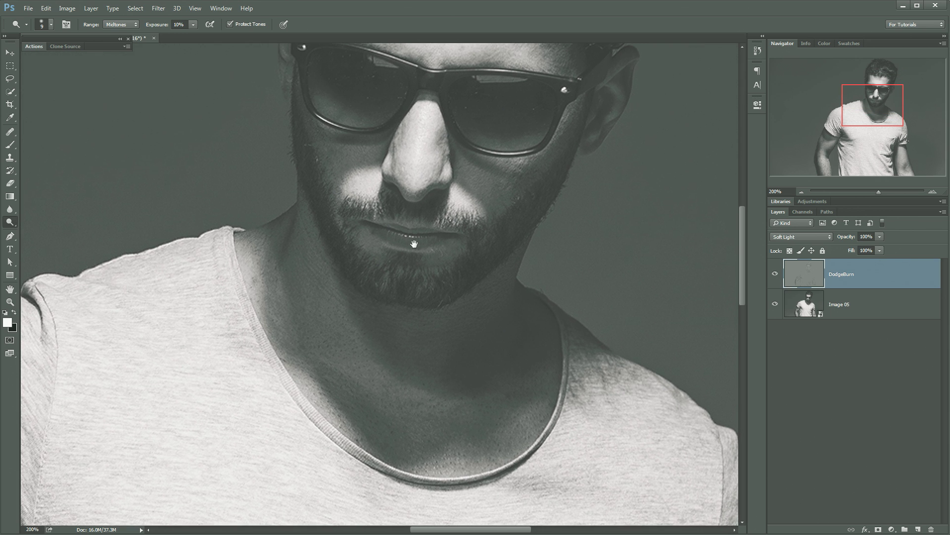
# Dodge the highlights on the neck with a slightly larger brush on the DodgeBurn layer.
pyautogui.moveTo(345, 336); pyautogui.dragTo(335, 312)
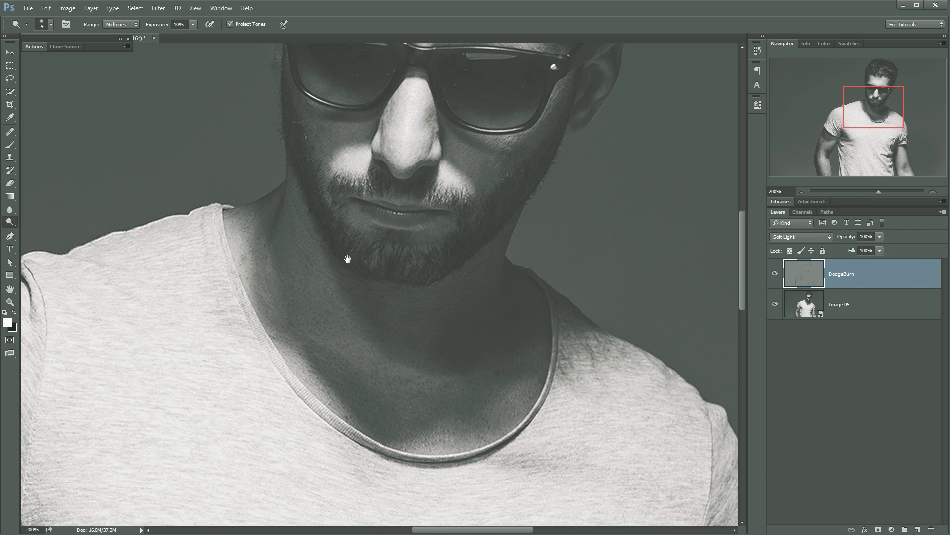
pyautogui.press(']')
pyautogui.press(']')
pyautogui.press(']')
# Dodge the raised fabric folds on the sleeve and down the adjoining side of the T-shirt with a brush of about 9 px.
pyautogui.moveTo(173, 312)
pyautogui.mouseDown()
pyautogui.moveTo(384, 337)
pyautogui.moveTo(471, 170)
pyautogui.mouseUp()
pyautogui.press('[')
pyautogui.press('[')
pyautogui.press('[')
pyautogui.press('[')
pyautogui.press('[')
pyautogui.press('[')
pyautogui.press('[')
pyautogui.press('[')
pyautogui.press('[')
pyautogui.press('[')
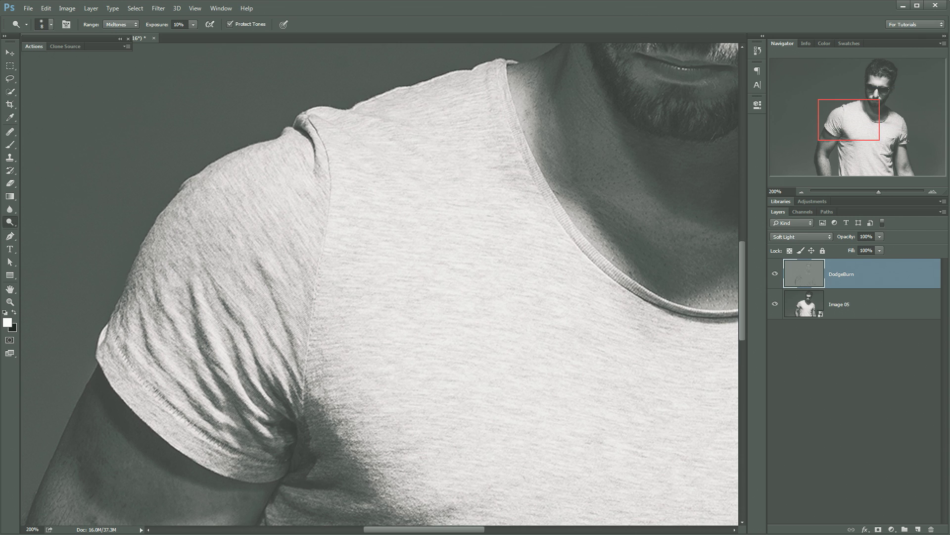
pyautogui.moveTo(314, 503); pyautogui.dragTo(328, 327)
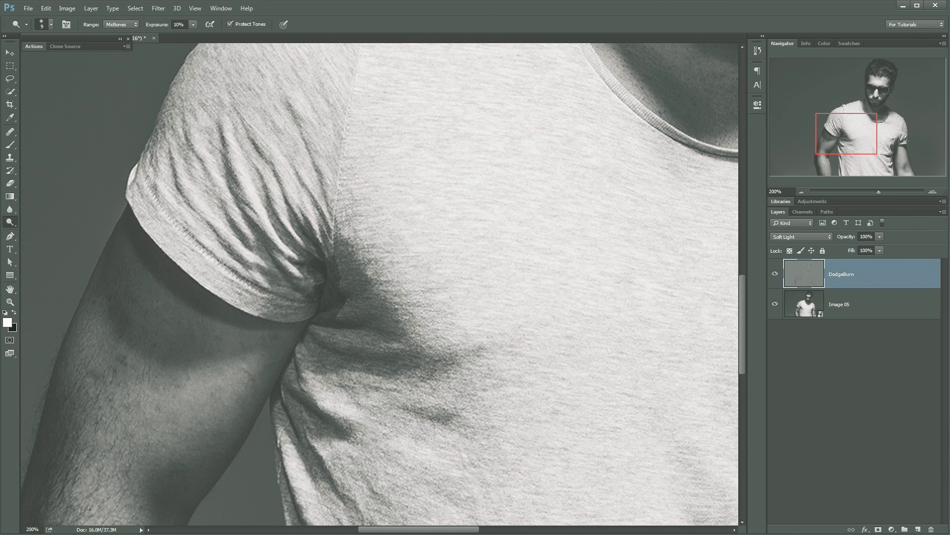
pyautogui.moveTo(319, 379); pyautogui.dragTo(355, 306)
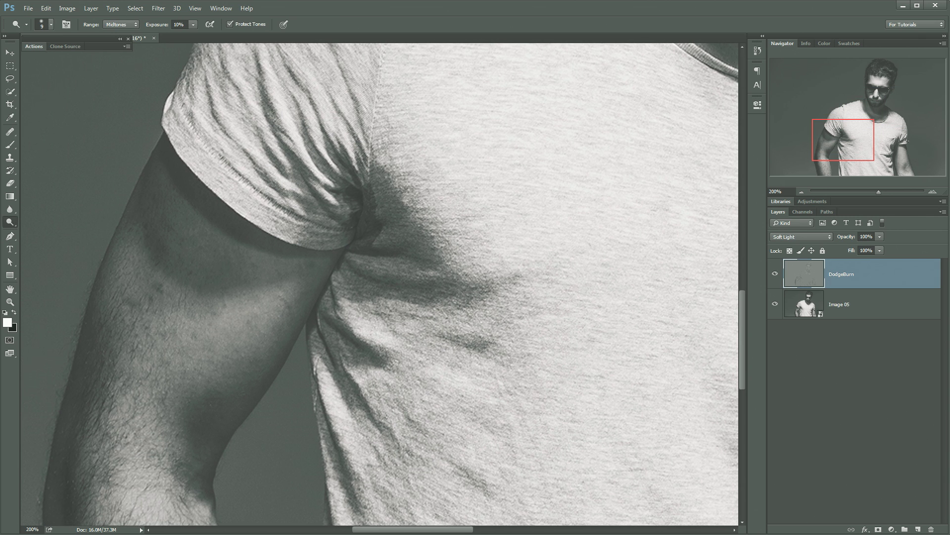
pyautogui.scroll(-5, 324, 322)
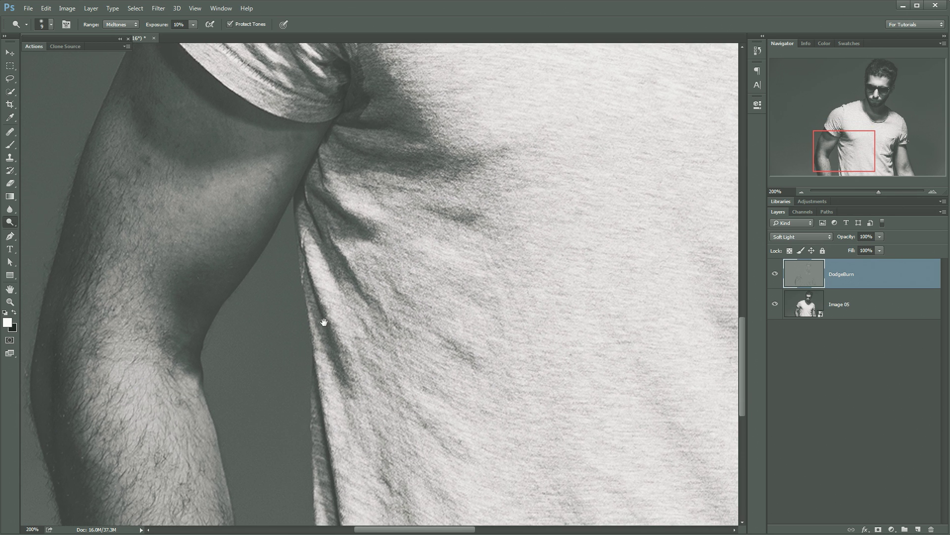
pyautogui.scroll(-5, 329, 410)
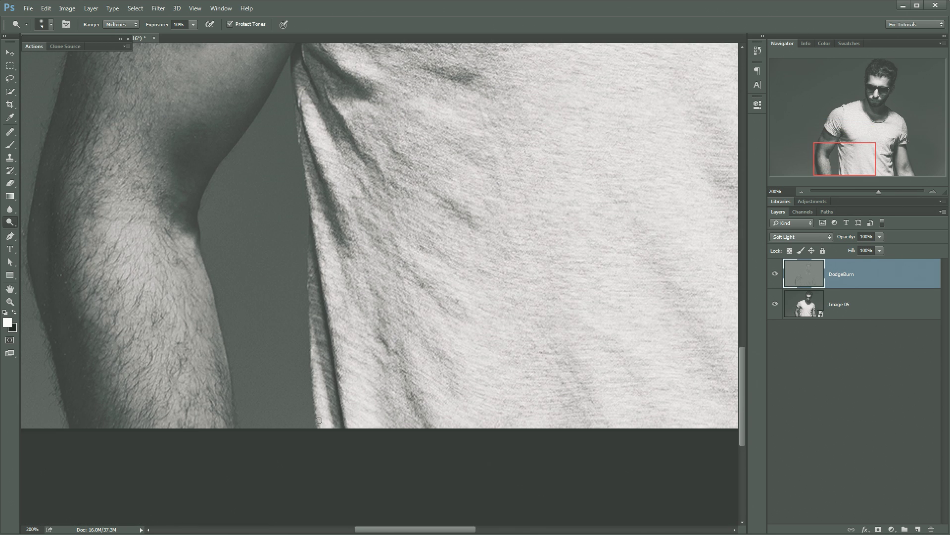
# Dodge the highlights along the arm below that sleeve with a 20 px brush.
pyautogui.scroll(9, 329, 429)
pyautogui.moveTo(349, 291); pyautogui.dragTo(419, 340)
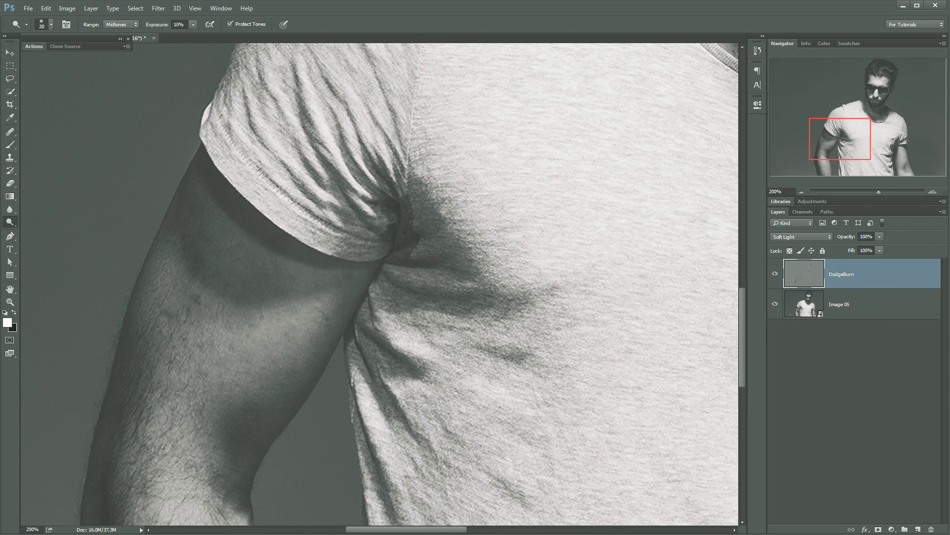
pyautogui.moveTo(347, 436); pyautogui.dragTo(396, 128)
# Dodge the fine folds around the chest pocket and the rolled sleeve cuff with a 9 px brush.
pyautogui.moveTo(683, 223); pyautogui.dragTo(60, 306)
pyautogui.press('[')
pyautogui.press('[')
pyautogui.press('[')
pyautogui.press('[')
pyautogui.press('[')
pyautogui.press('[')
pyautogui.press('[')
pyautogui.press('[')
pyautogui.press('[')
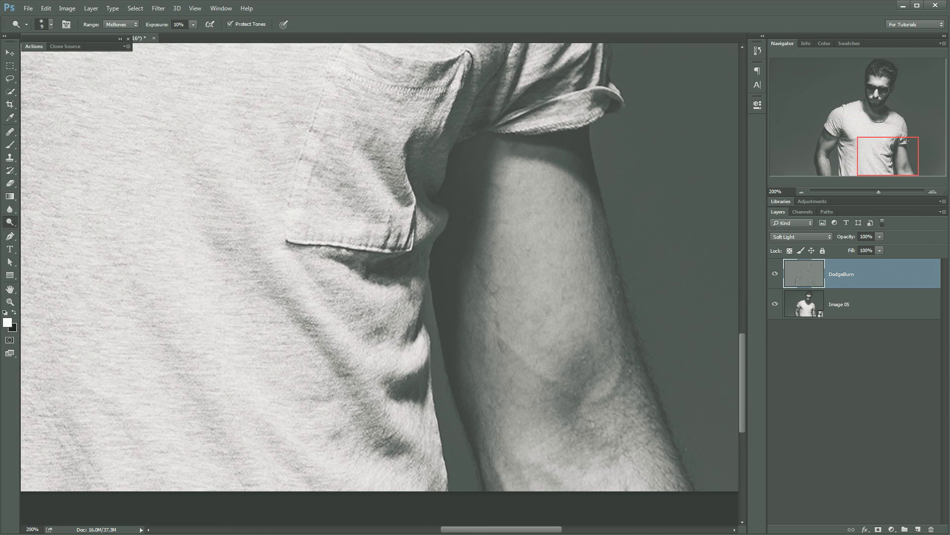
pyautogui.moveTo(519, 387); pyautogui.dragTo(298, 377)
# Dodge the broad highlights on the arm beside the chest pocket with a 35 px brush.
pyautogui.press(']')
pyautogui.press(']')
pyautogui.press(']')
pyautogui.press(']')
pyautogui.press(']')
pyautogui.press(']')
pyautogui.moveTo(316, 119); pyautogui.dragTo(402, 427)
pyautogui.moveTo(248, 163); pyautogui.dragTo(468, 338)
pyautogui.moveTo(364, 285); pyautogui.dragTo(474, 420)
pyautogui.hotkey('ctrl', '-')
pyautogui.hotkey('ctrl', '-')
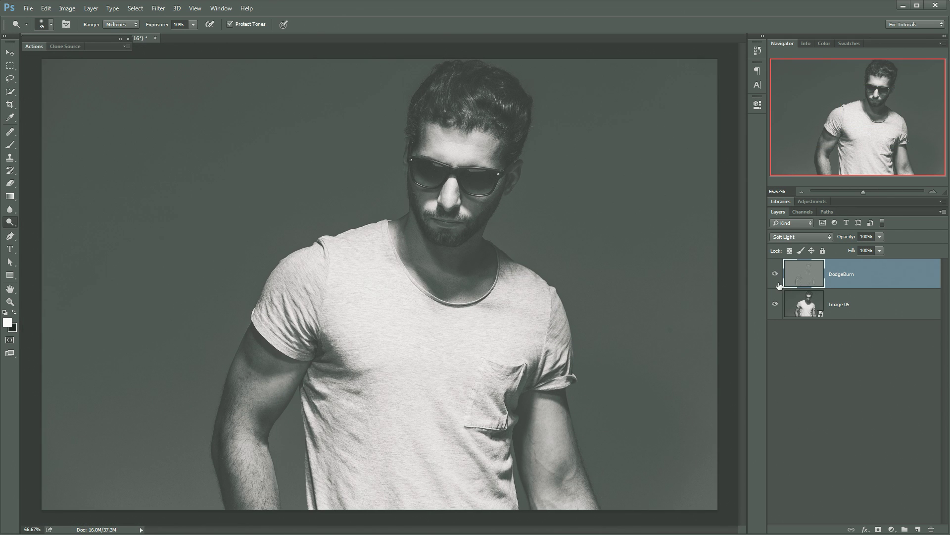
# Try burning the upper-arm shadows below the sleeve by temporarily flipping the Dodge tool to Burn, and undo the strokes.
pyautogui.press('z')
pyautogui.click(286, 372)
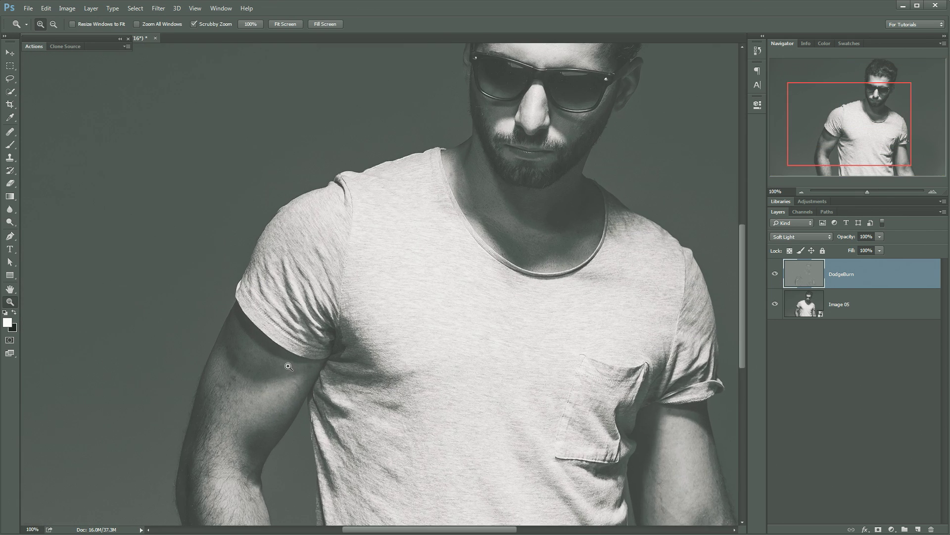
pyautogui.moveTo(287, 367)
pyautogui.mouseDown()
pyautogui.moveTo(339, 365)
pyautogui.moveTo(363, 343)
pyautogui.moveTo(368, 296)
pyautogui.mouseUp()
pyautogui.click(327, 363)
pyautogui.click(10, 222)
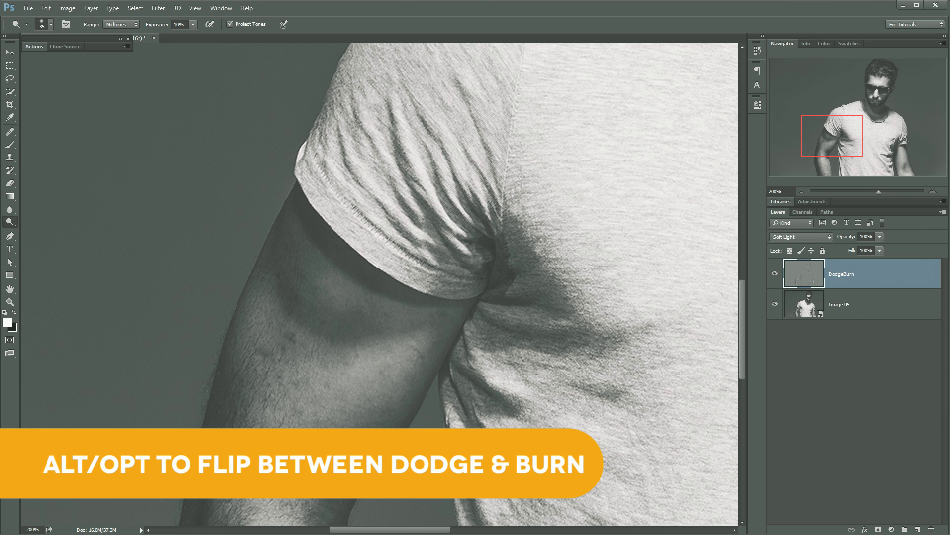
pyautogui.moveTo(385, 322)
pyautogui.mouseDown()
pyautogui.moveTo(295, 317)
pyautogui.moveTo(353, 336)
pyautogui.moveTo(286, 309)
pyautogui.moveTo(366, 327)
pyautogui.moveTo(282, 289)
pyautogui.moveTo(350, 331)
pyautogui.moveTo(299, 307)
pyautogui.moveTo(340, 333)
pyautogui.moveTo(318, 331)
pyautogui.moveTo(302, 322)
pyautogui.moveTo(351, 340)
pyautogui.moveTo(287, 304)
pyautogui.mouseUp()
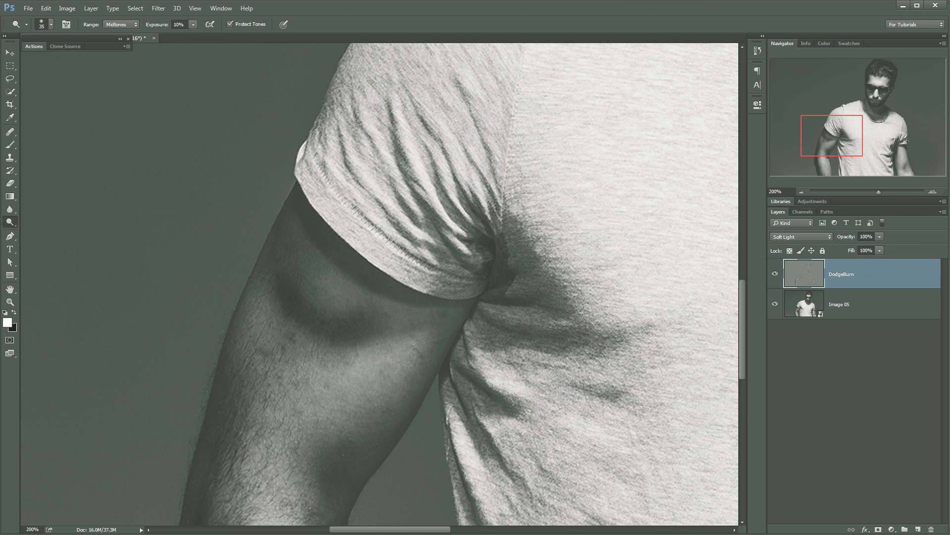
pyautogui.hotkey('ctrl', 'z')
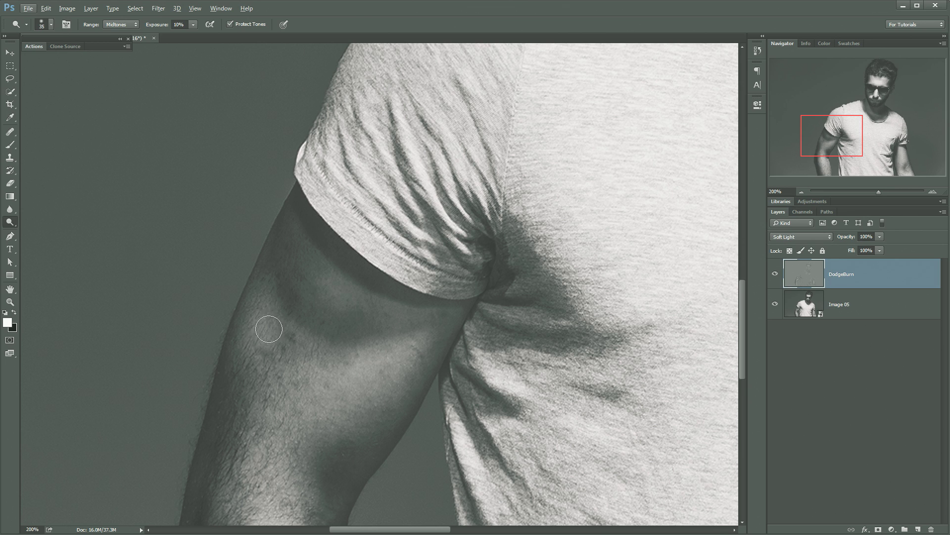
pyautogui.moveTo(269, 329)
pyautogui.mouseDown()
pyautogui.moveTo(269, 367)
pyautogui.moveTo(289, 343)
pyautogui.mouseUp()
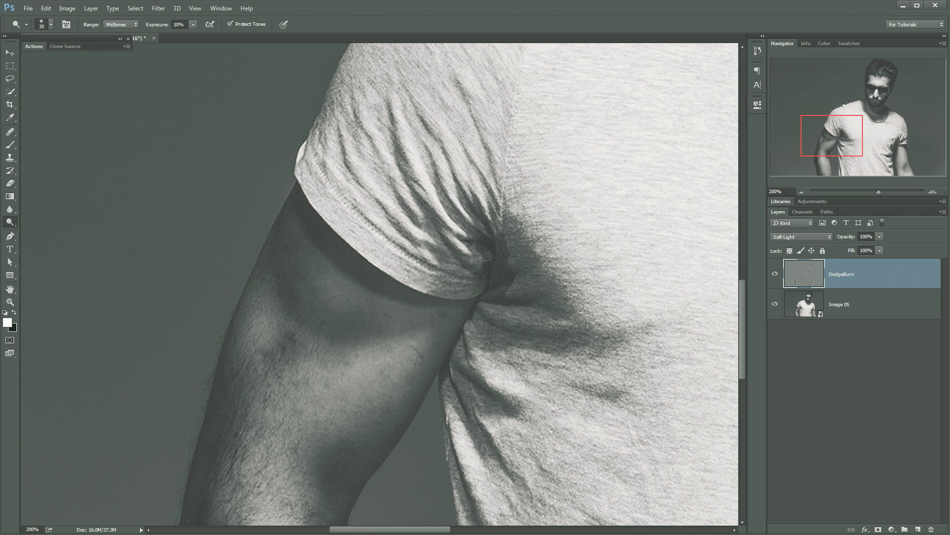
pyautogui.hotkey('ctrl', 'z')
pyautogui.hotkey('ctrl', 'alt', 'z')
pyautogui.hotkey('ctrl', 'alt', 'z')
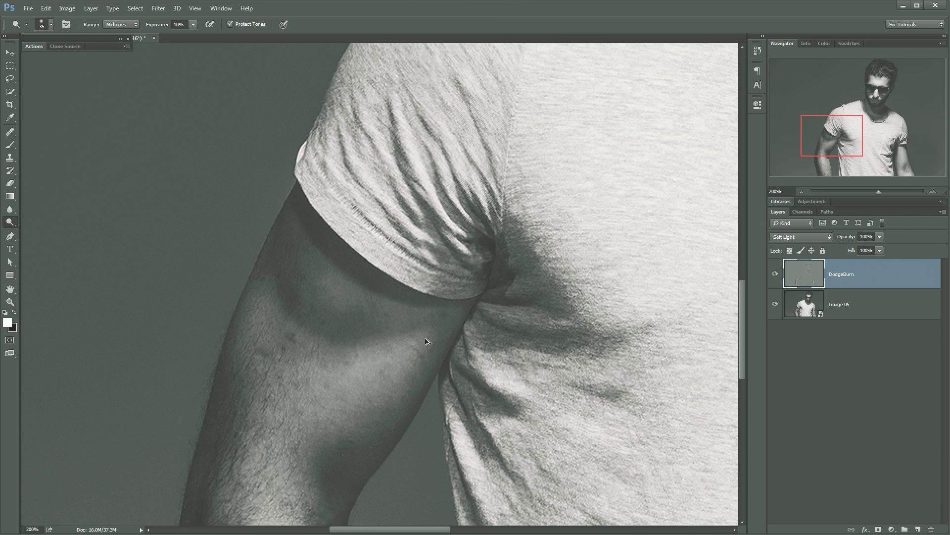
pyautogui.moveTo(421, 320); pyautogui.dragTo(270, 428)
pyautogui.moveTo(424, 284); pyautogui.dragTo(357, 371)
pyautogui.hotkey('ctrl', '-')
pyautogui.hotkey('ctrl', '-')
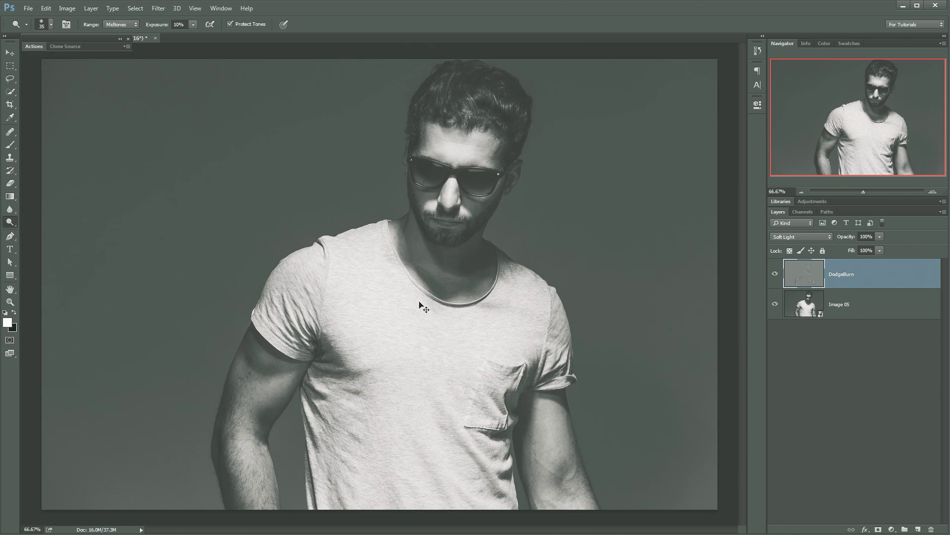
# Inspect the DodgeBurn layer's strokes by temporarily setting its blend mode to Normal, and restore Soft Light.
pyautogui.click(816, 237)
pyautogui.click(812, 240)
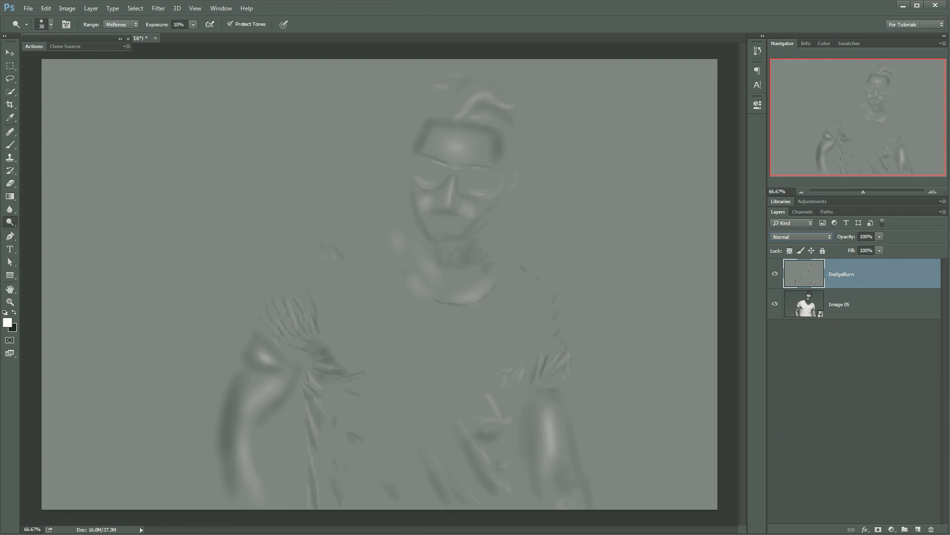
pyautogui.click(801, 237)
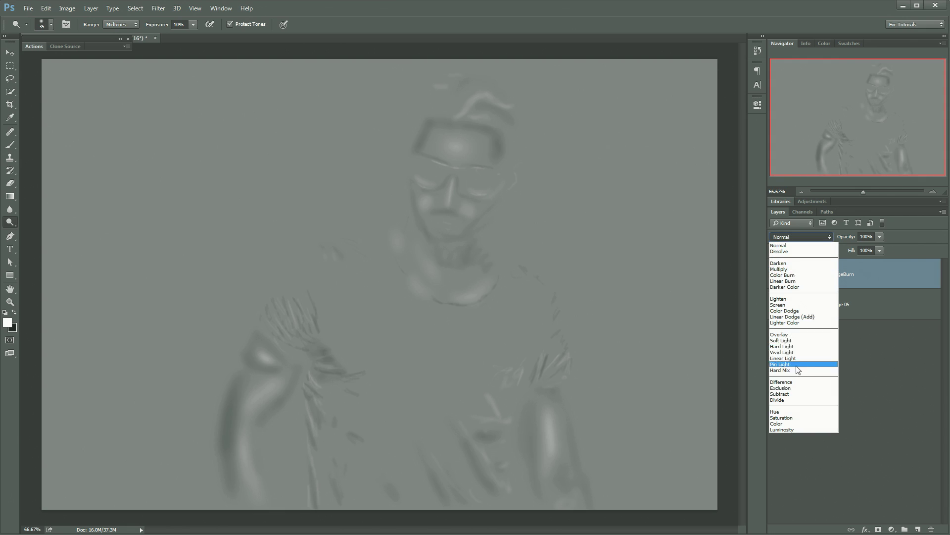
pyautogui.click(792, 333)
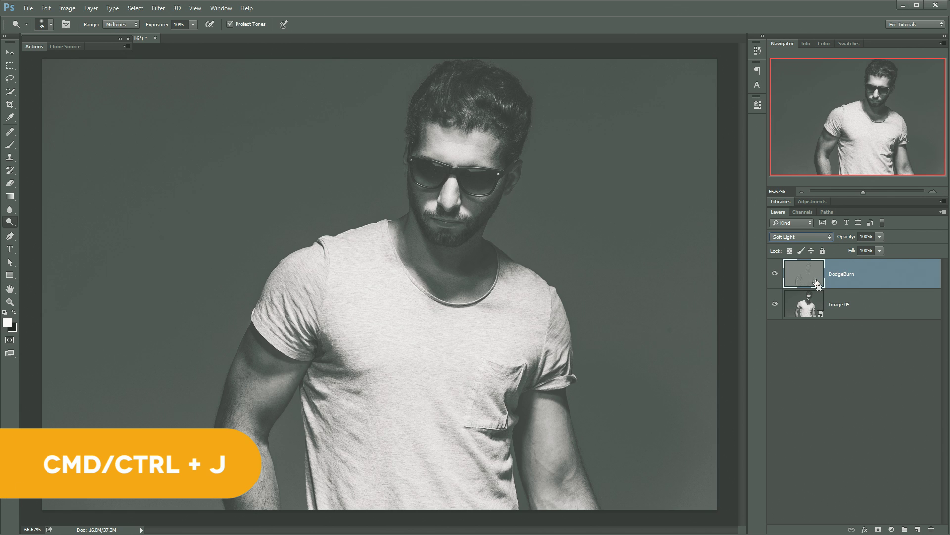
# Duplicate the DodgeBurn layer and compare the effect by toggling the visibility of both dodge and burn layers.
pyautogui.hotkey('ctrl', 'j')
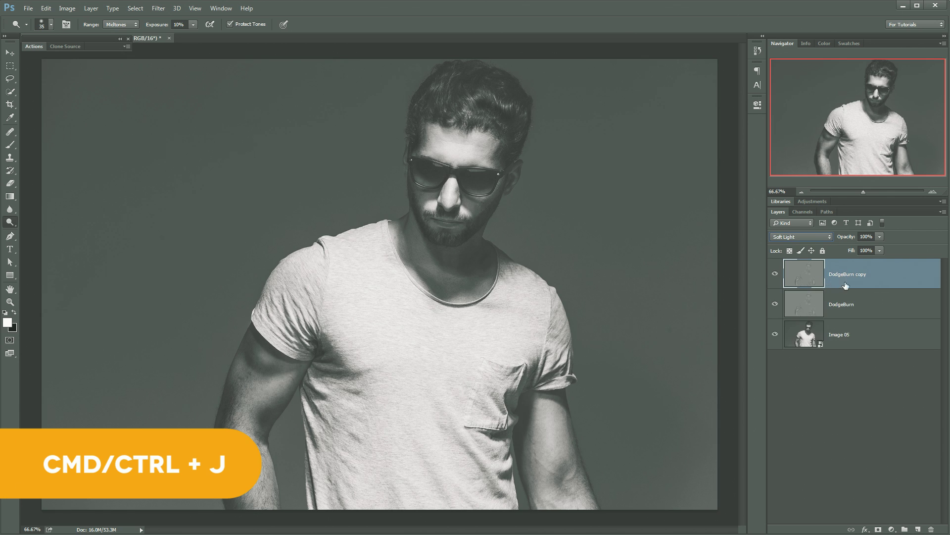
pyautogui.click(775, 304)
pyautogui.click(776, 274)
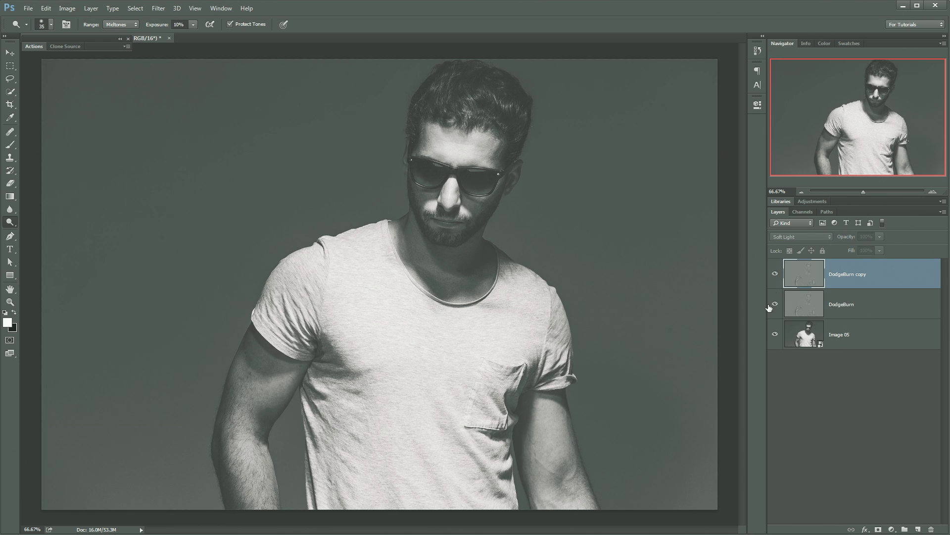
pyautogui.click(775, 304)
pyautogui.click(775, 273)
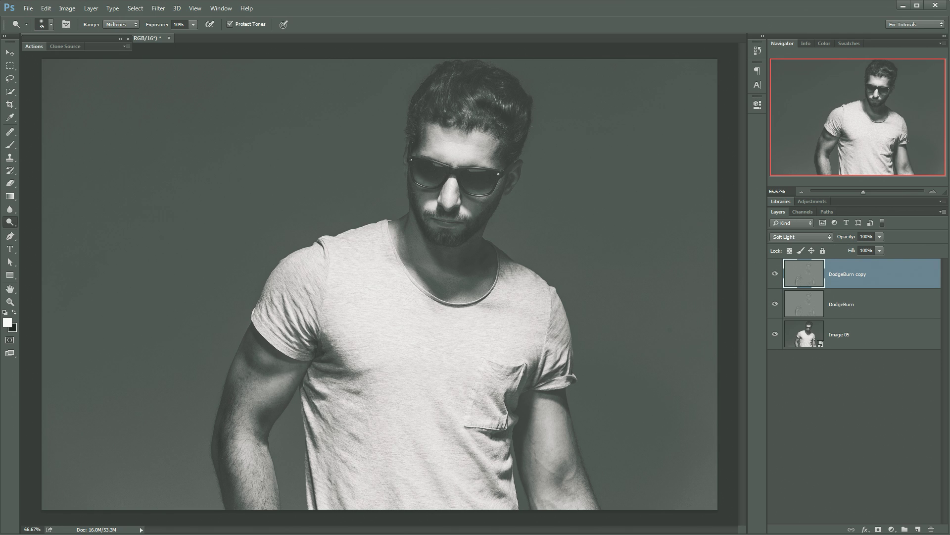
pyautogui.click(775, 274)
# Set the DodgeBurn copy layer's blend mode to Normal and inspect its strokes around the sleeve.
pyautogui.click(800, 238)
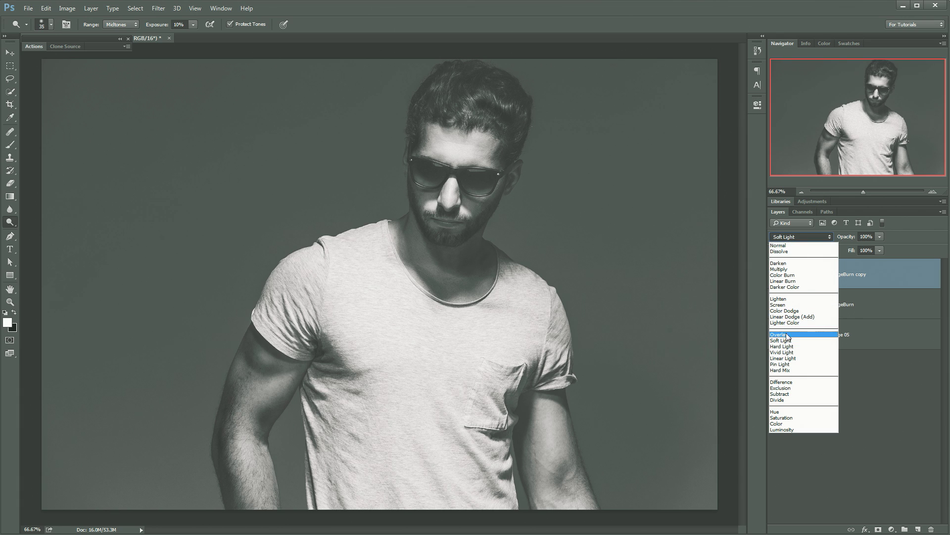
pyautogui.click(778, 245)
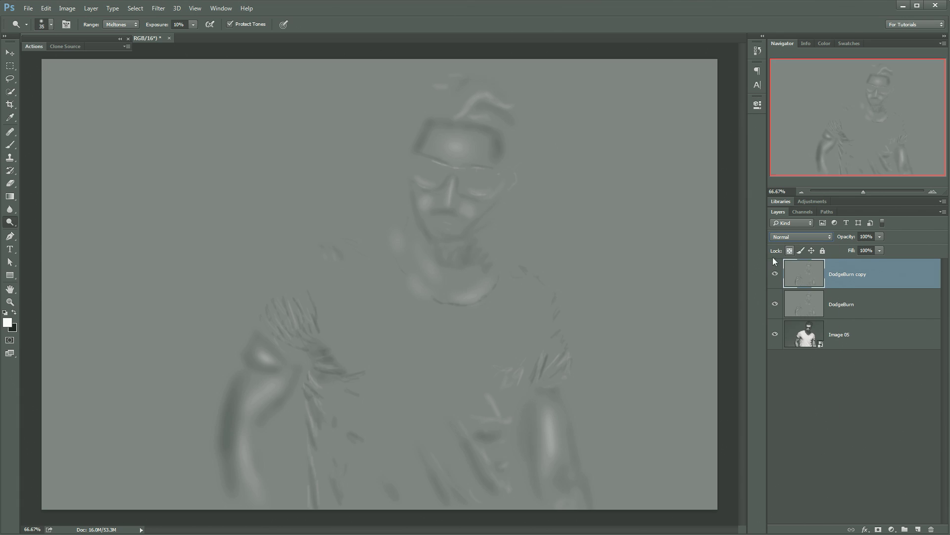
pyautogui.press('z')
pyautogui.click(300, 329)
pyautogui.click(300, 328)
pyautogui.moveTo(326, 323); pyautogui.dragTo(370, 253)
pyautogui.hotkey('ctrl', '0')
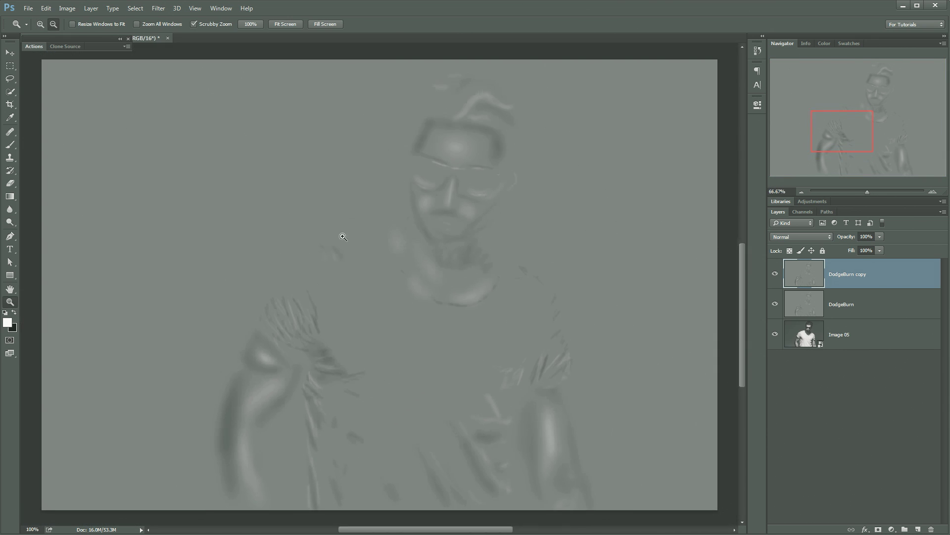
# Apply a Gaussian Blur with a 5-pixel radius to the DodgeBurn copy layer, first previewing a 10-pixel radius.
pyautogui.click(177, 8)
pyautogui.moveTo(158, 8)
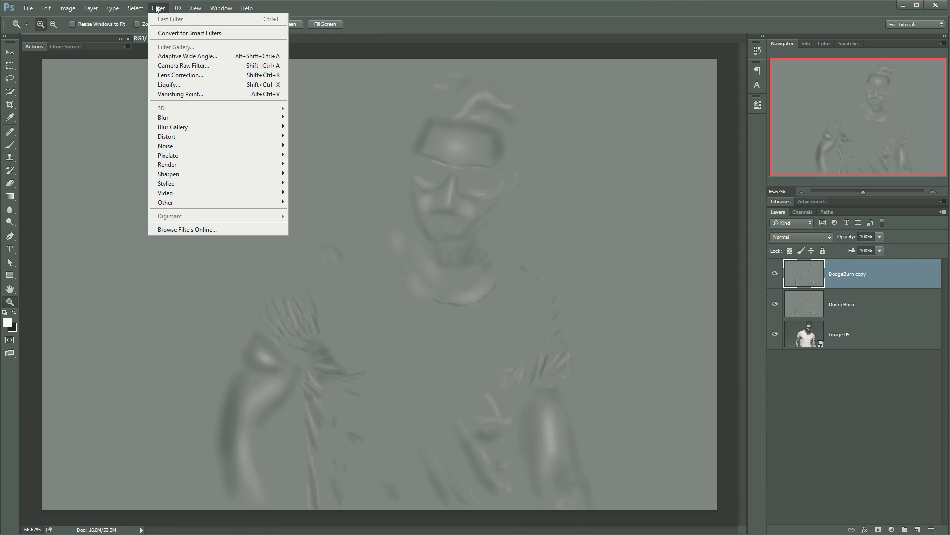
pyautogui.moveTo(172, 118)
pyautogui.click(311, 155)
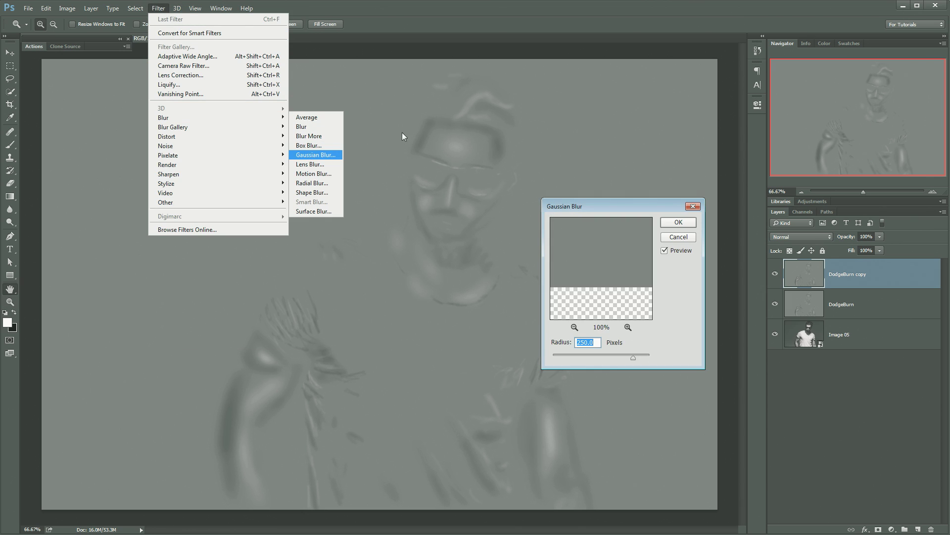
pyautogui.moveTo(604, 209); pyautogui.dragTo(594, 213)
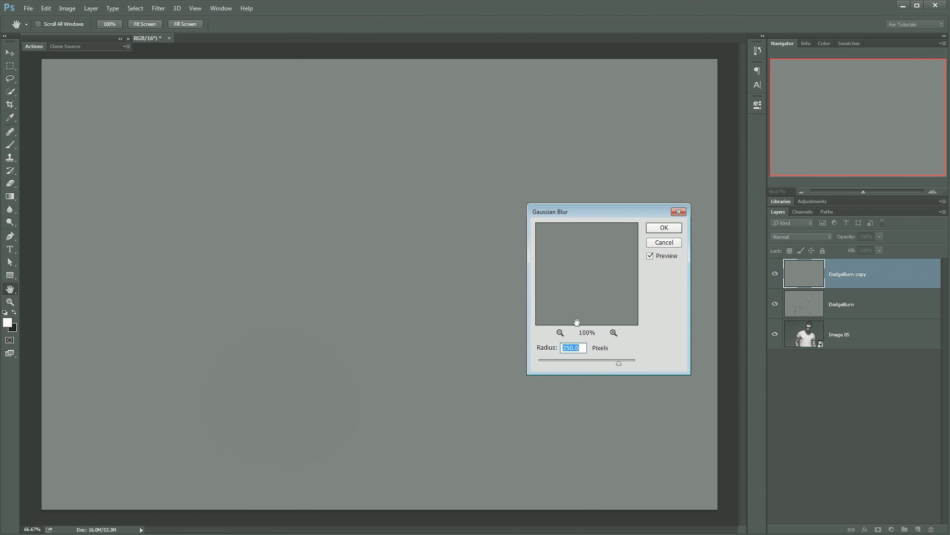
pyautogui.write('10')
pyautogui.click(650, 258)
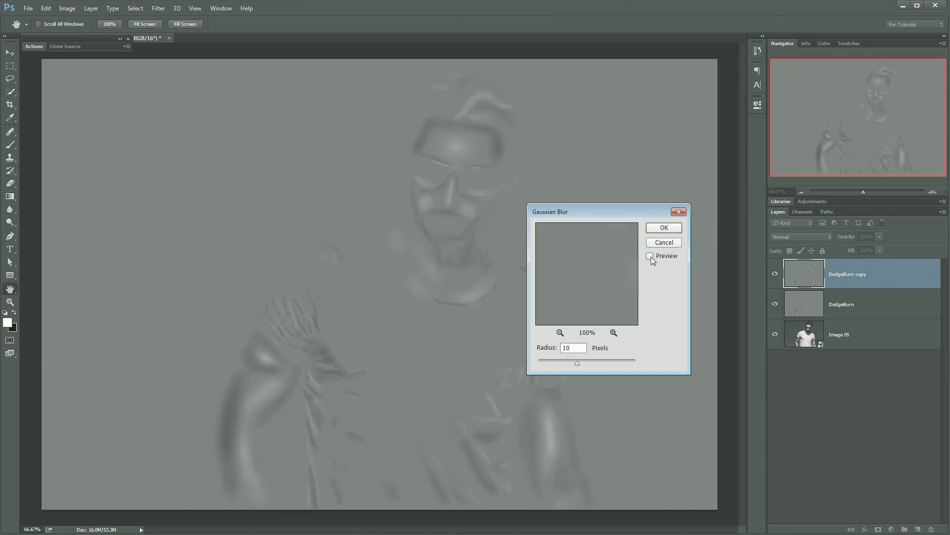
pyautogui.click(651, 257)
pyautogui.click(651, 258)
pyautogui.click(651, 259)
pyautogui.doubleClick(568, 347)
pyautogui.write('5')
pyautogui.click(664, 228)
# Set the DodgeBurn copy layer's blend mode to Soft Light and compare its effect by toggling its visibility.
pyautogui.click(801, 236)
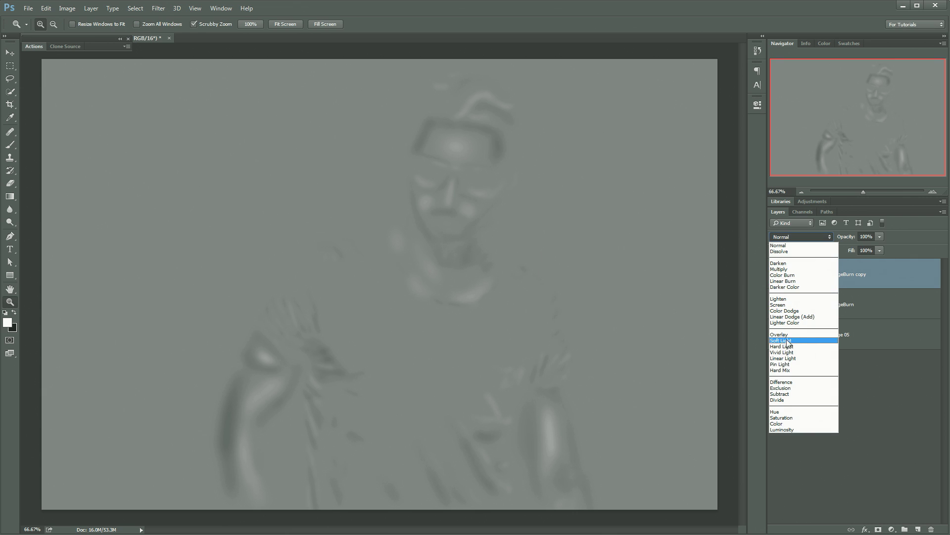
pyautogui.click(789, 341)
pyautogui.click(776, 275)
pyautogui.click(775, 275)
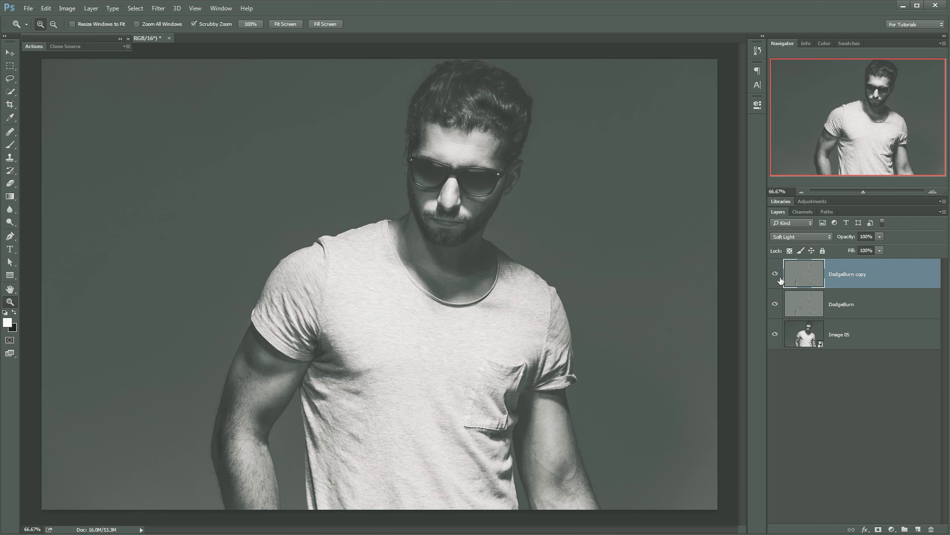
pyautogui.click(776, 274)
pyautogui.click(776, 275)
# Lower the DodgeBurn copy layer's opacity to 58% and the DodgeBurn layer's opacity to 76%.
pyautogui.moveTo(847, 238); pyautogui.dragTo(834, 240)
pyautogui.click(825, 295)
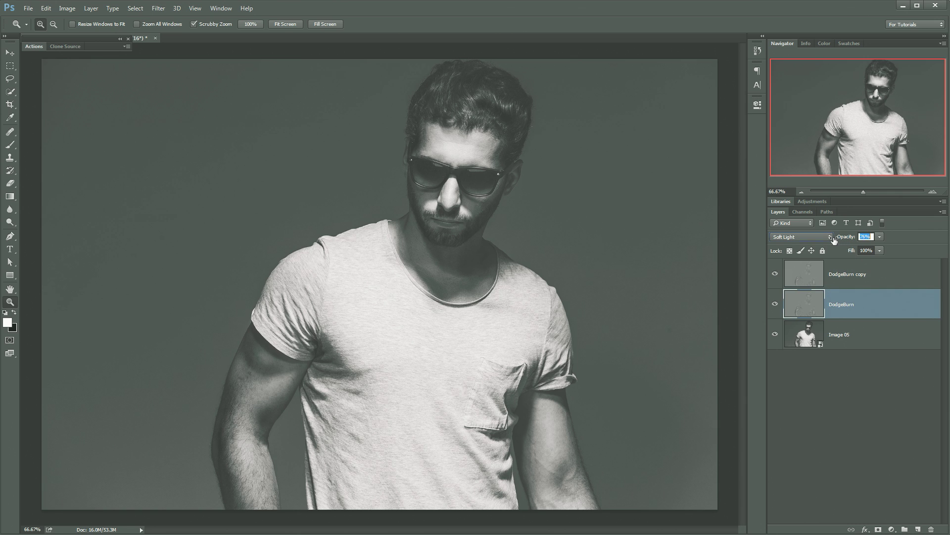
# Compare the original photo with the result by isolating the Image 05 layer, and select the DodgeBurn copy layer with the Move tool active.
pyautogui.keyDown('alt'); pyautogui.click(775, 334); pyautogui.keyUp('alt')
pyautogui.keyDown('alt'); pyautogui.click(777, 333); pyautogui.keyUp('alt')
pyautogui.keyDown('alt'); pyautogui.click(776, 335); pyautogui.keyUp('alt')
pyautogui.keyDown('alt'); pyautogui.click(776, 335); pyautogui.keyUp('alt')
pyautogui.press('v')
pyautogui.hotkey('alt', 'v')
pyautogui.press('Escape')
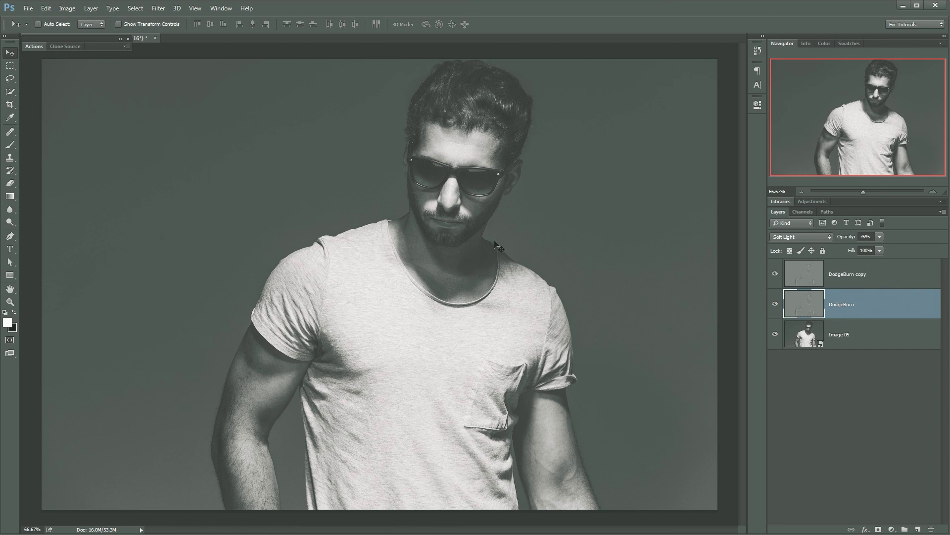
pyautogui.click(847, 277)
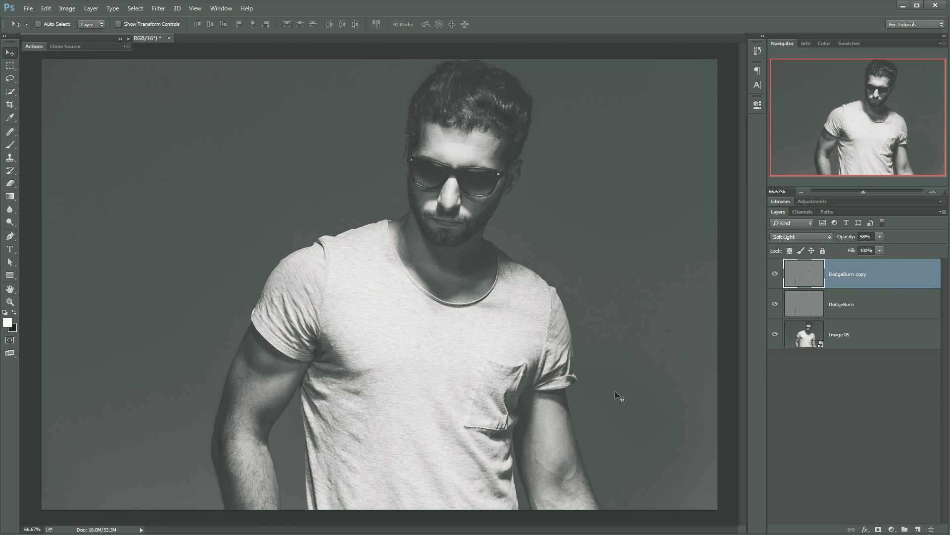